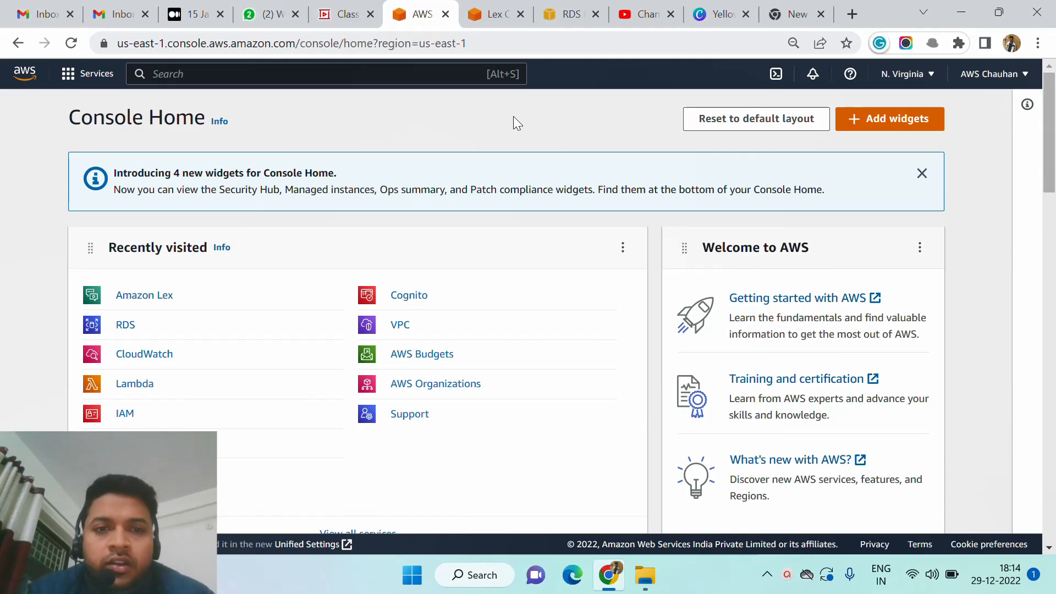
Switch to the Zoho Show presentation and review the Bot entry in the AWS-Lex basic topic list.
click(347, 16)
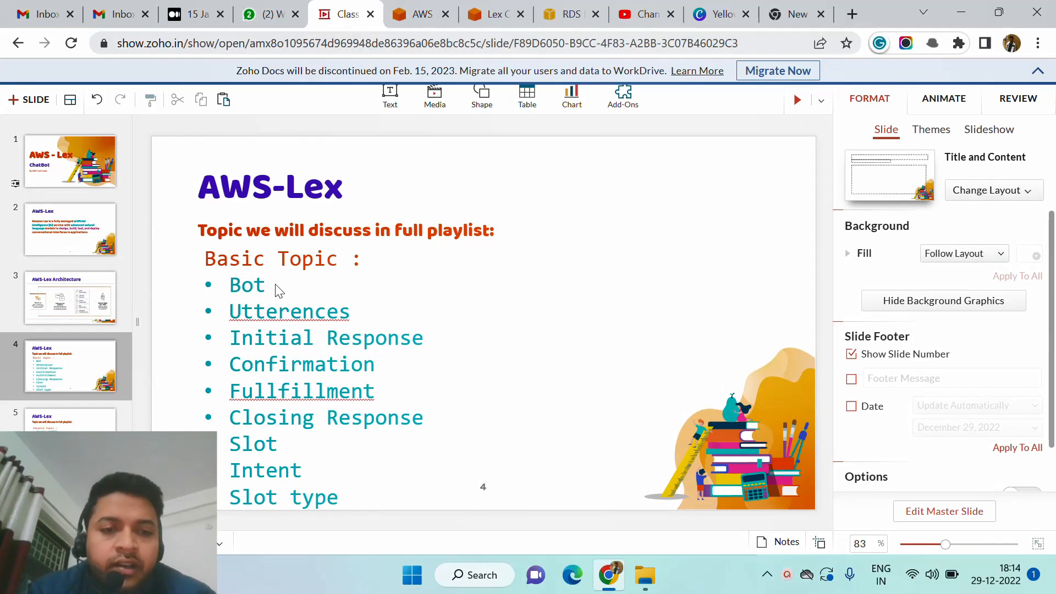
drag(276, 285, 233, 285)
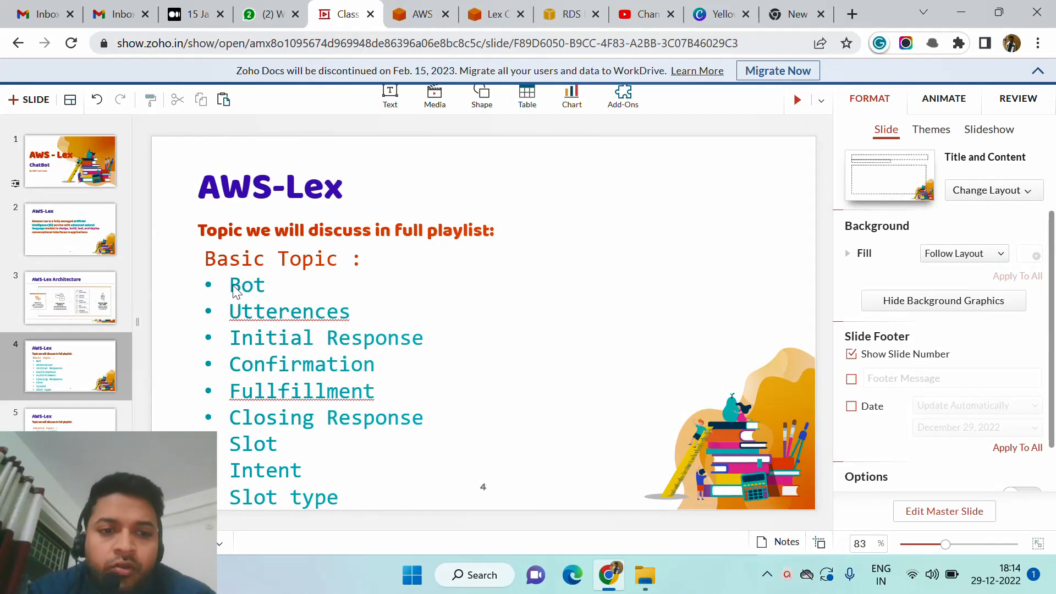
click(235, 291)
double_click(242, 286)
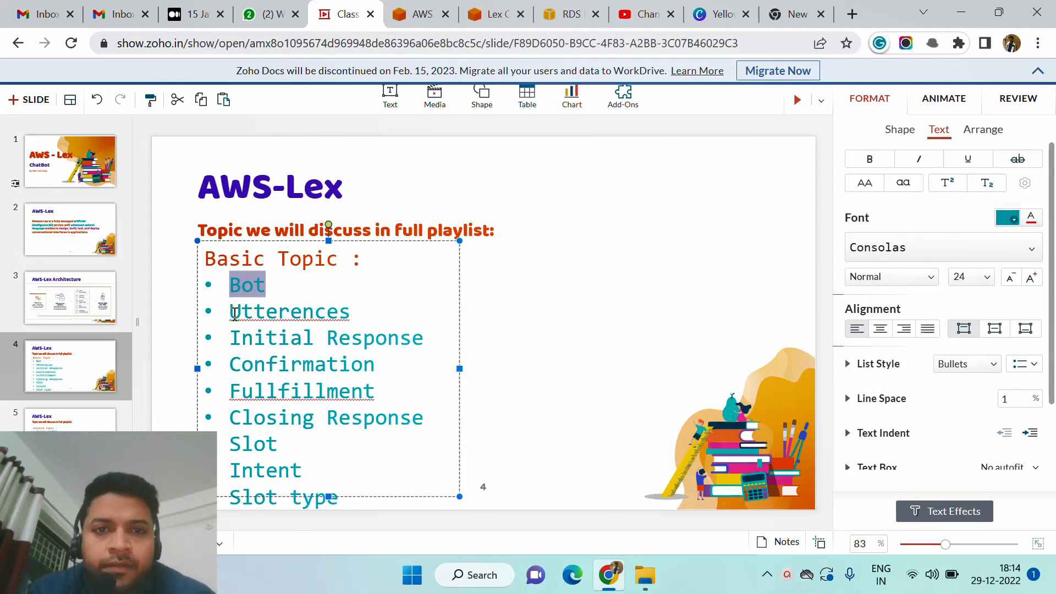
click(283, 295)
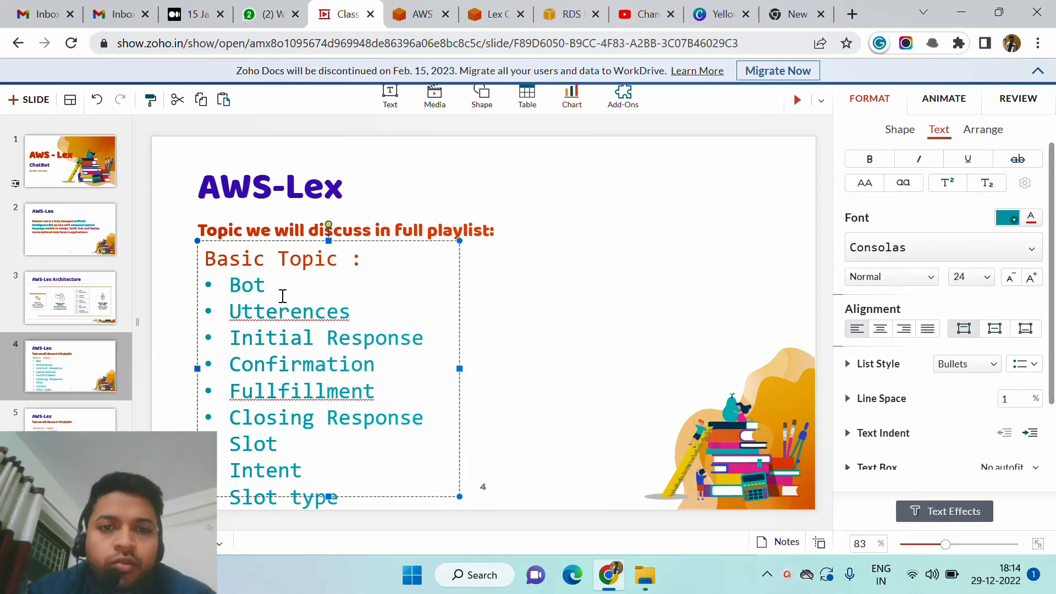
Return to the AWS console home, search for "lex" and open the Amazon Lex service.
click(419, 19)
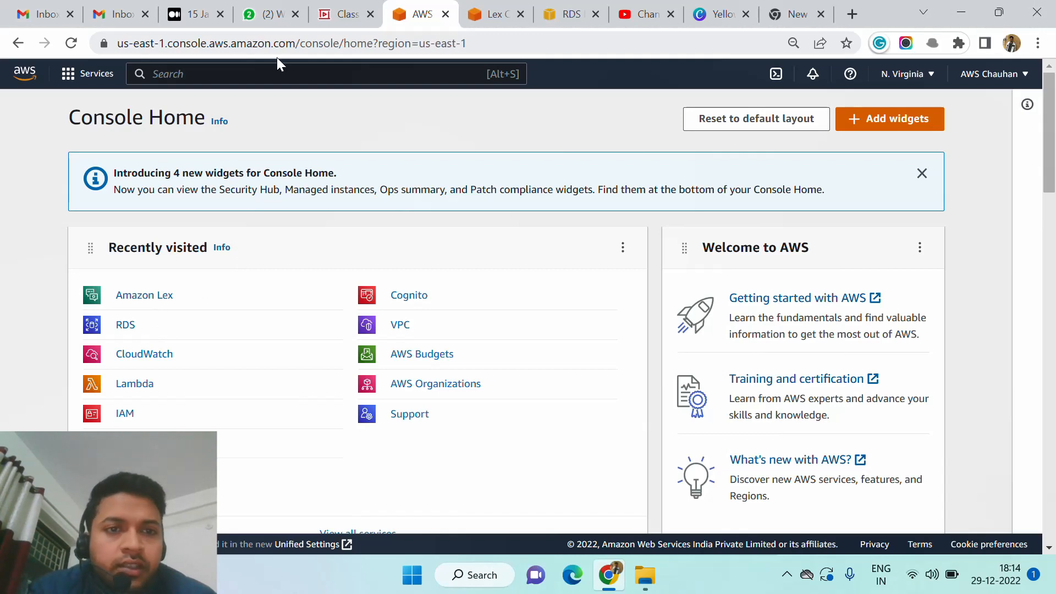
click(284, 74)
text(lex)
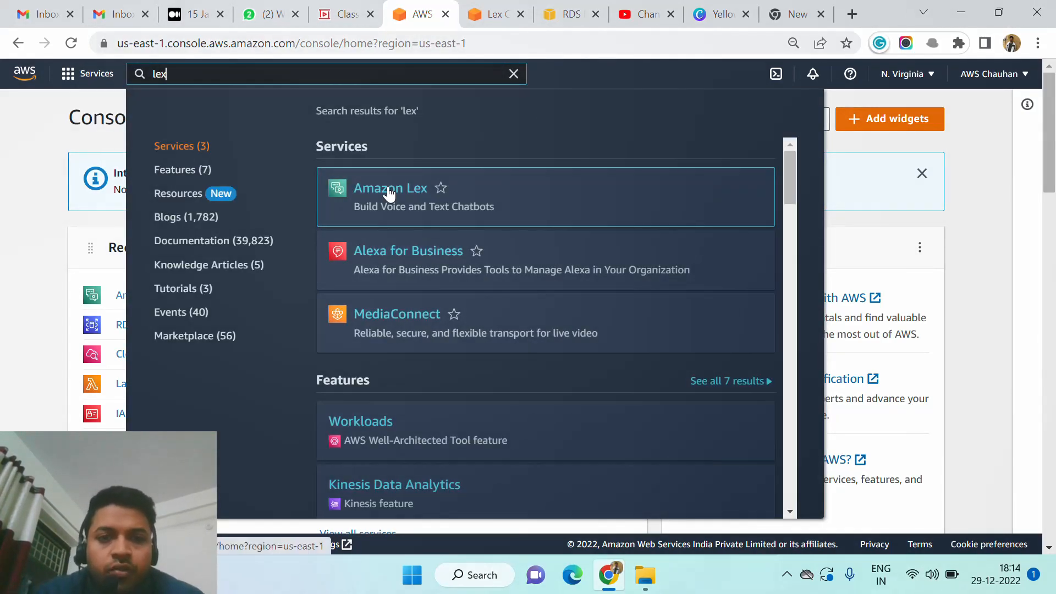
click(389, 190)
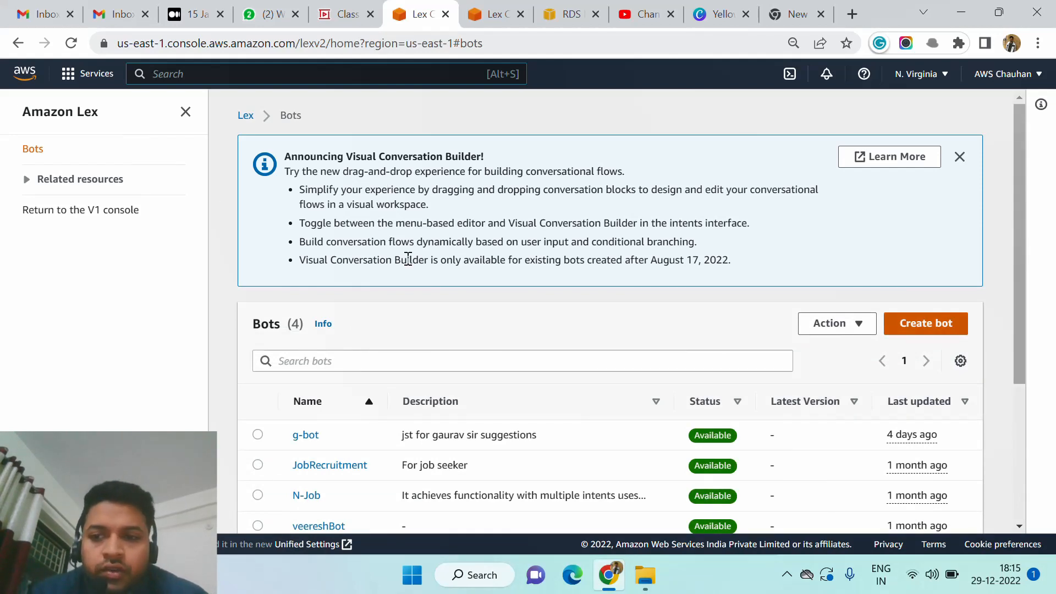
Look over the existing Lex bots and start creating a new bot.
scroll(520, 270, down, 1)
scroll(520, 270, up, 1)
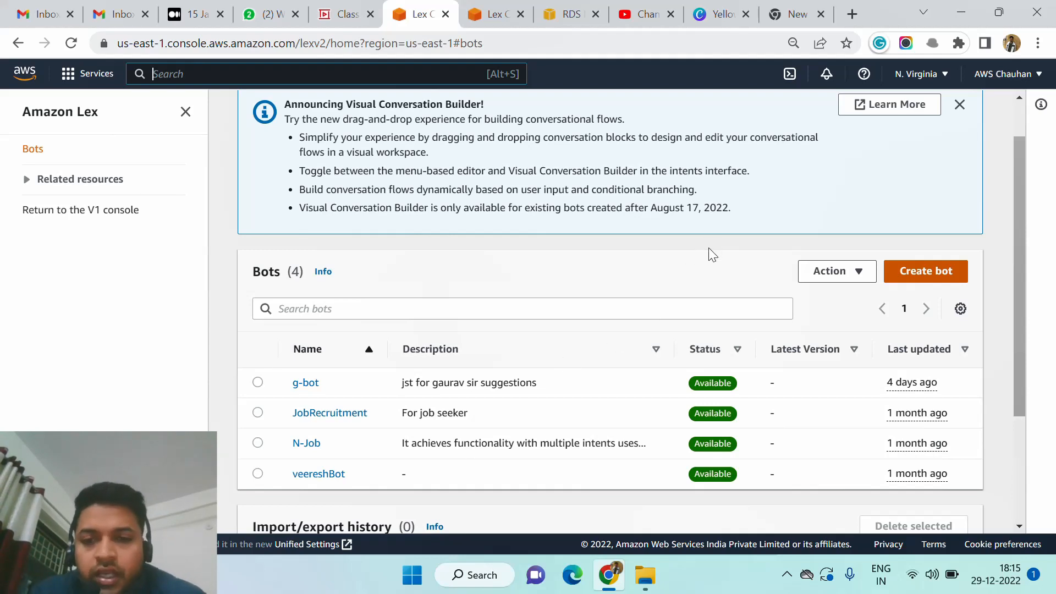
click(908, 277)
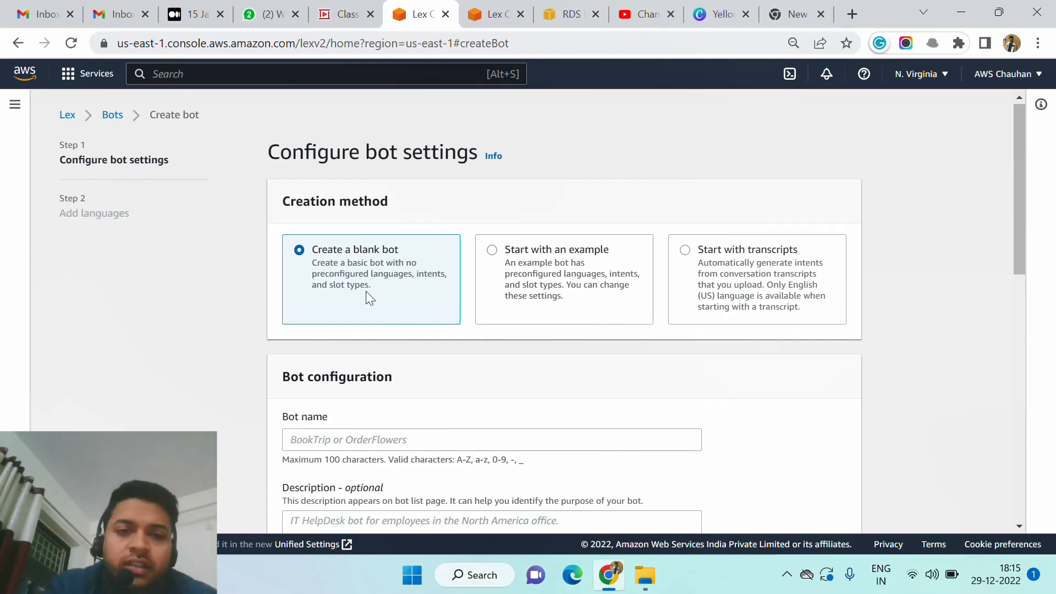
Choose the Start with an example creation method and view the example bots on offer.
click(492, 251)
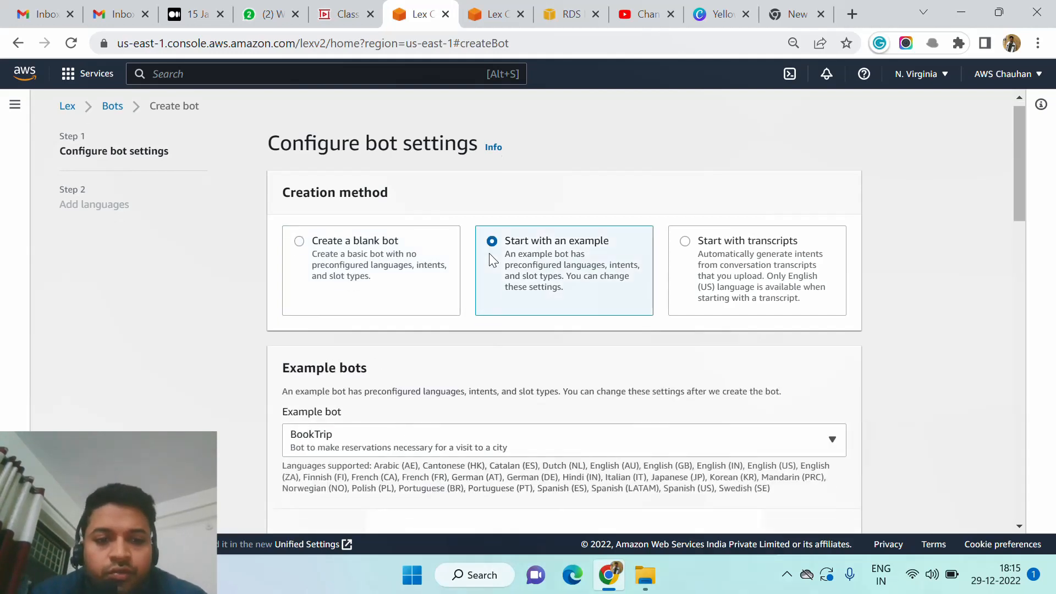
scroll(489, 253, down, 1)
scroll(516, 413, down, 1)
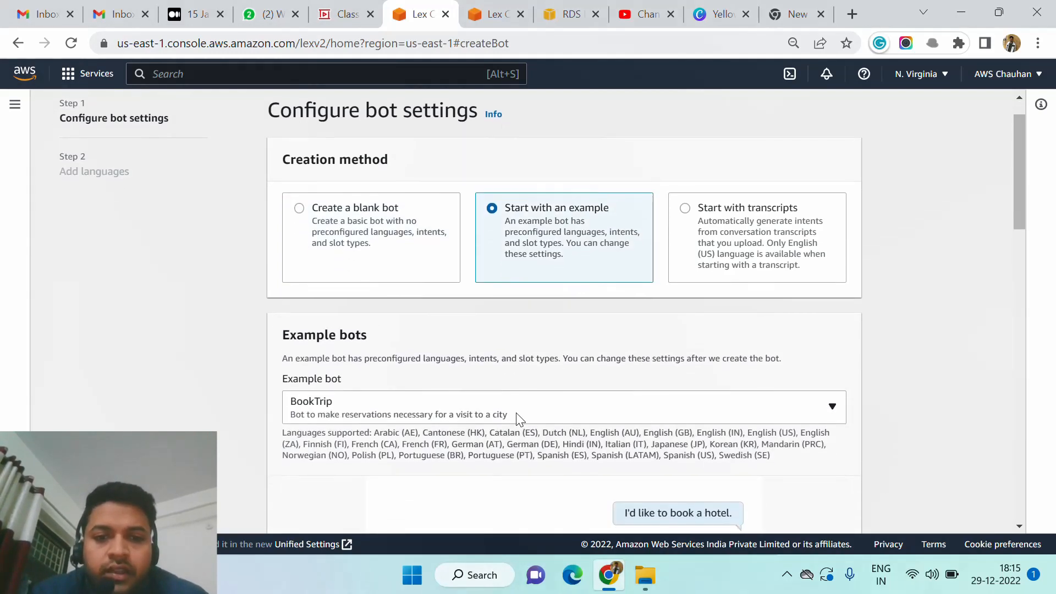
click(516, 413)
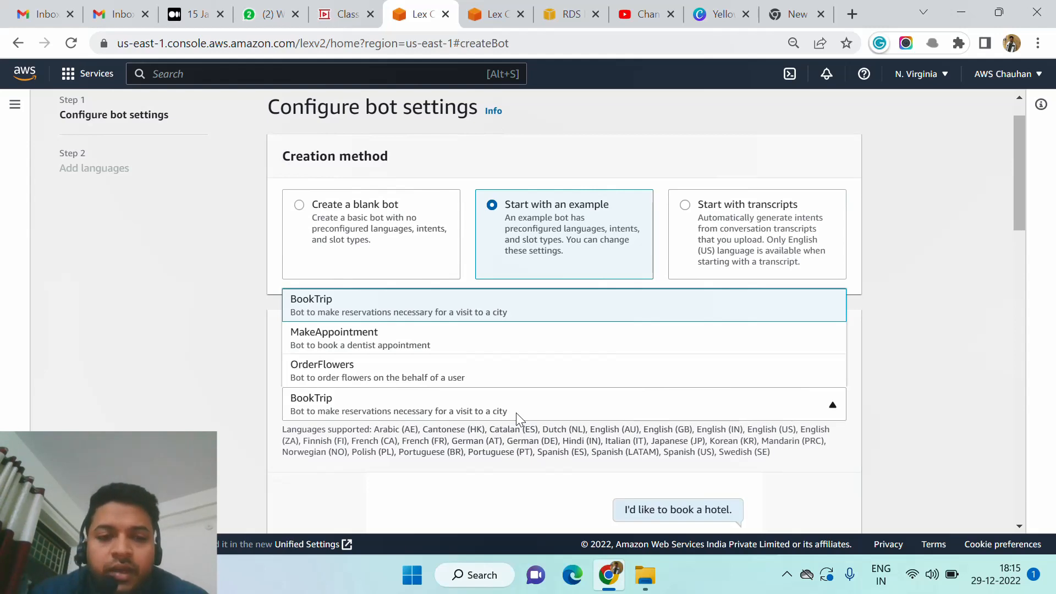
click(903, 368)
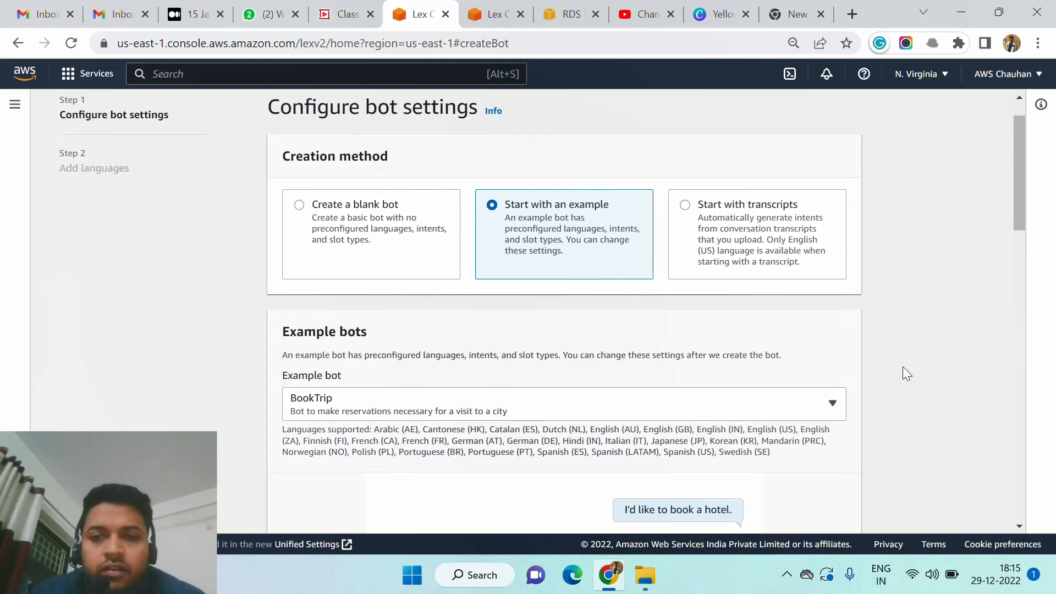
Choose to create a blank bot and name it y-job in the bot configuration.
click(300, 205)
scroll(299, 207, down, 1)
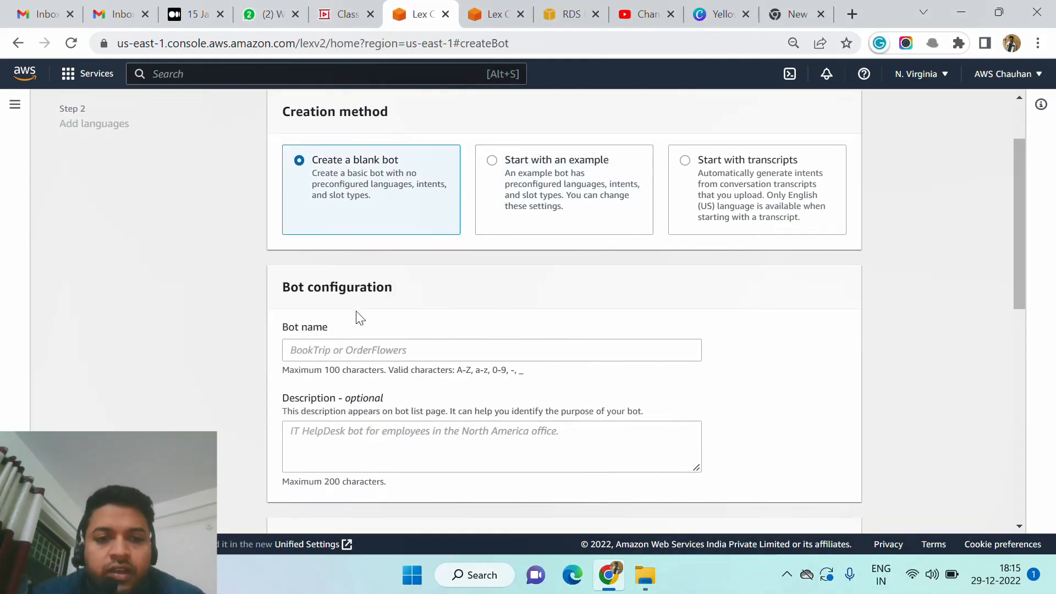
scroll(360, 320, down, 1)
click(358, 310)
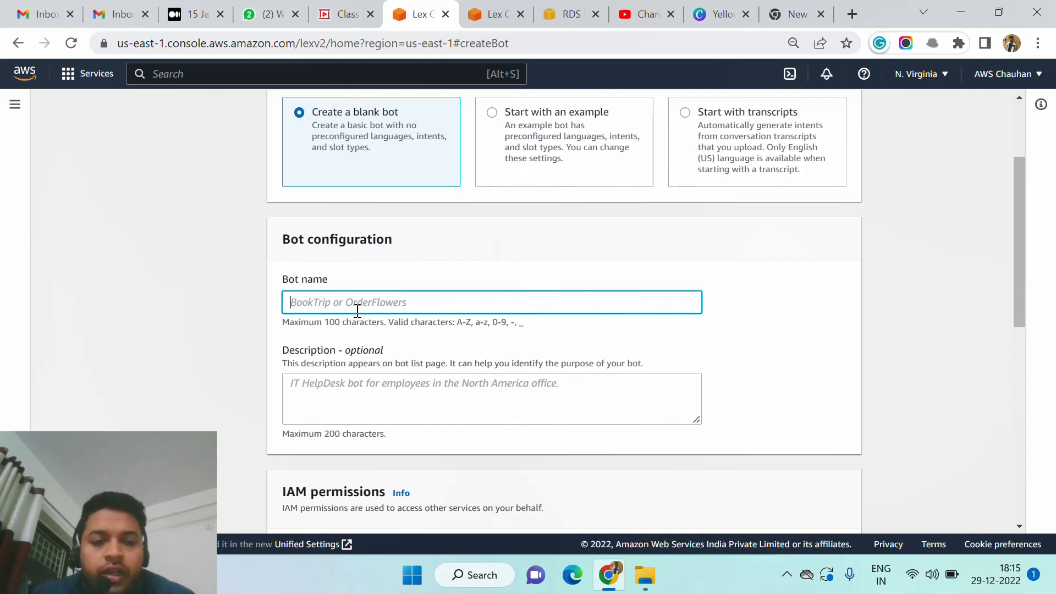
text(bbo)
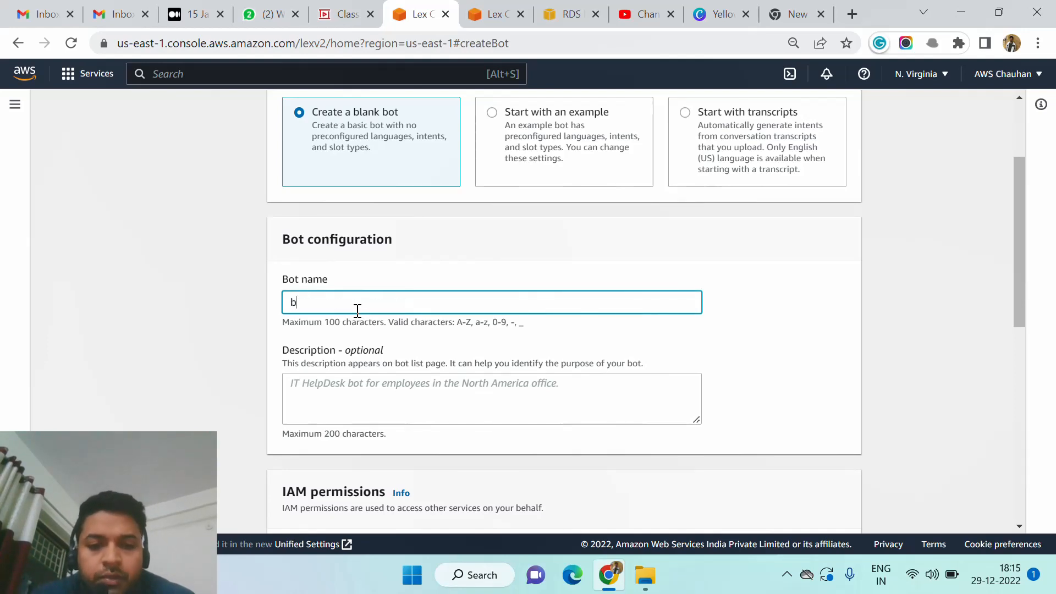
key(BackSpace)
key(BackSpace)
key(BackSpace)
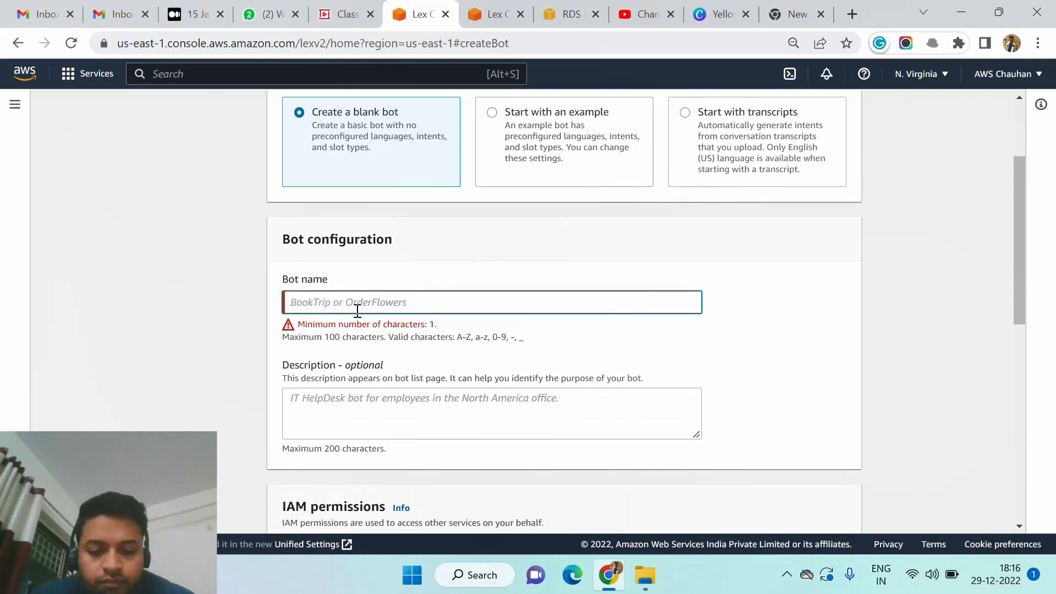
text(job)
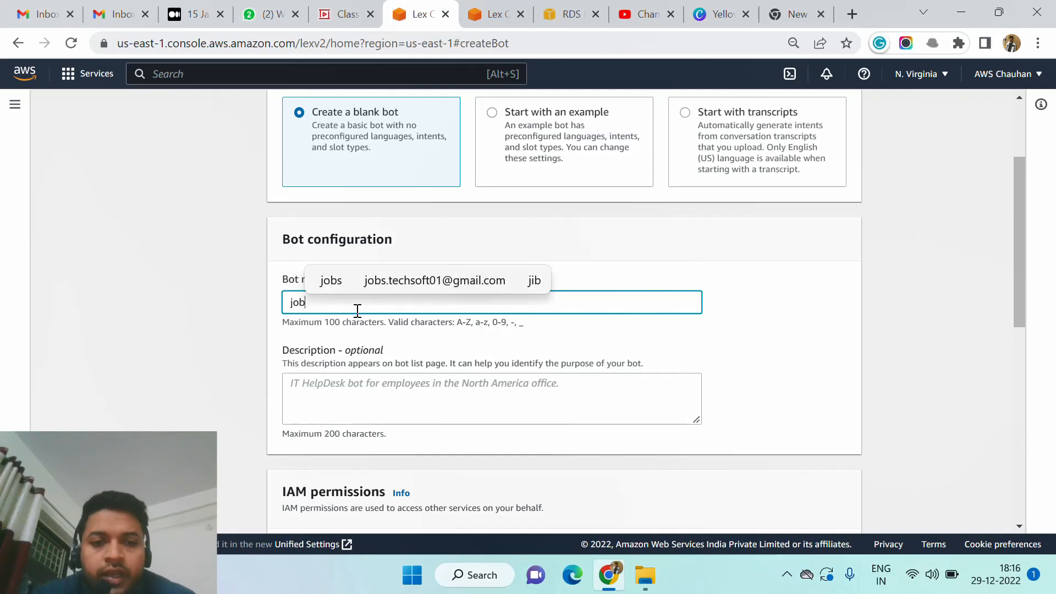
click(599, 348)
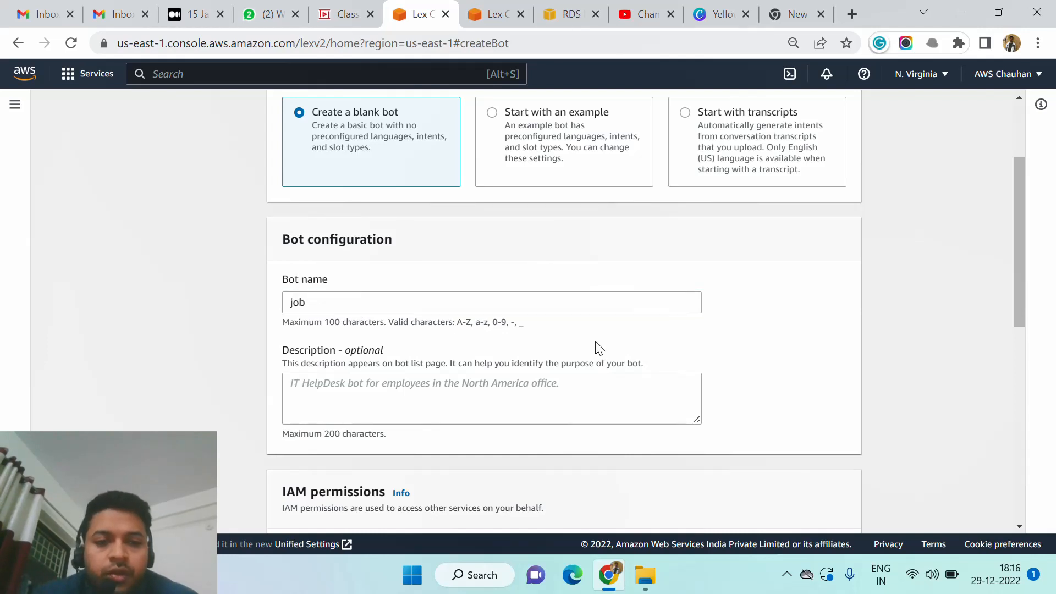
click(420, 292)
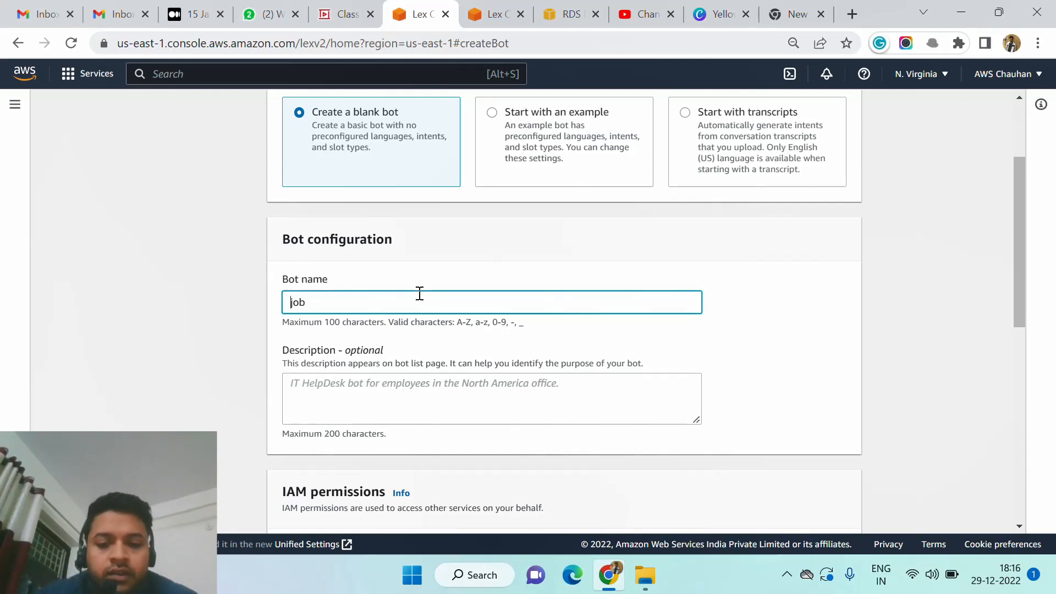
text(y-)
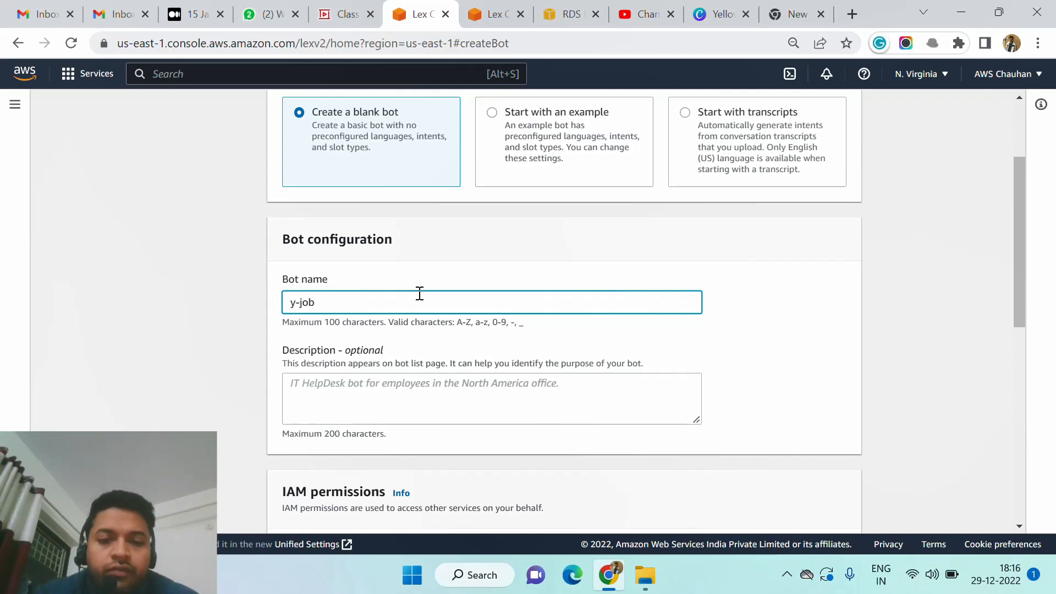
Enter "lec 3" as the bot's description.
scroll(460, 293, down, 1)
click(455, 324)
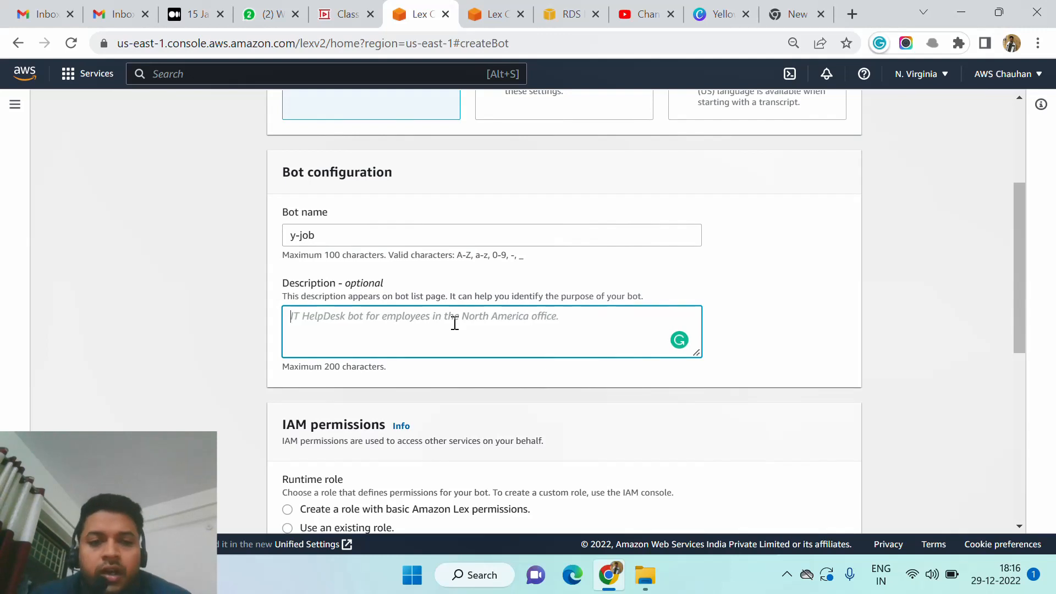
text(lec 3)
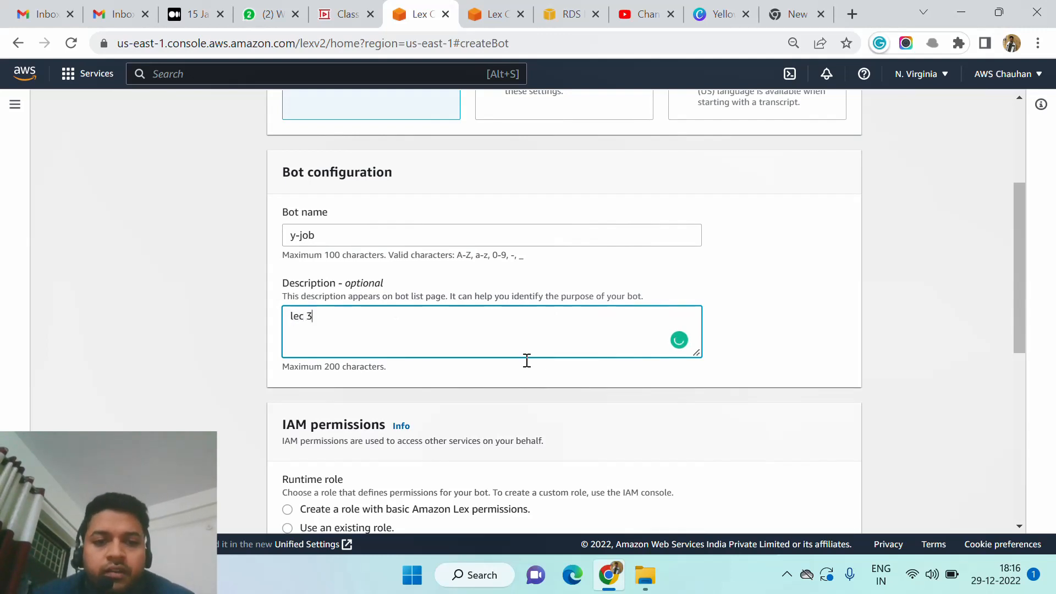
Set the bot's runtime role to the existing role AWSServiceRoleForLexV2Bots_Developer in the IAM permissions.
scroll(527, 360, down, 3)
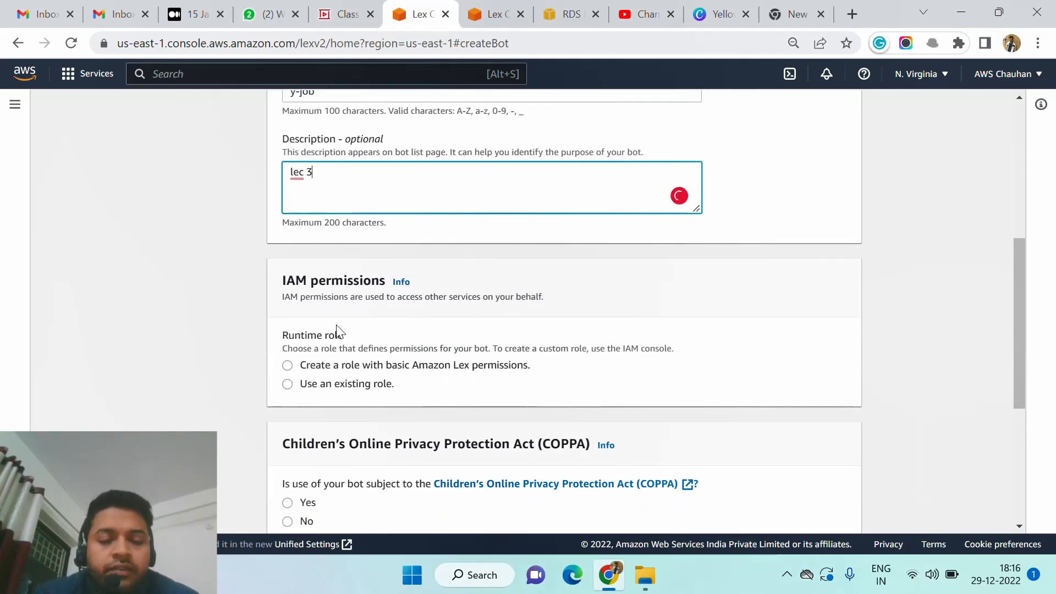
scroll(338, 330, down, 1)
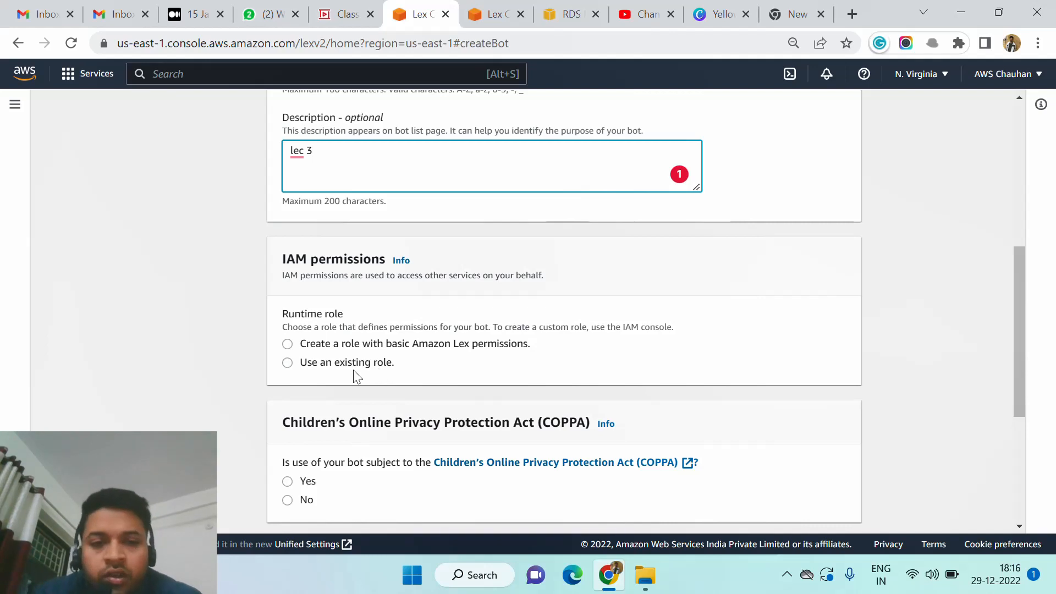
click(287, 363)
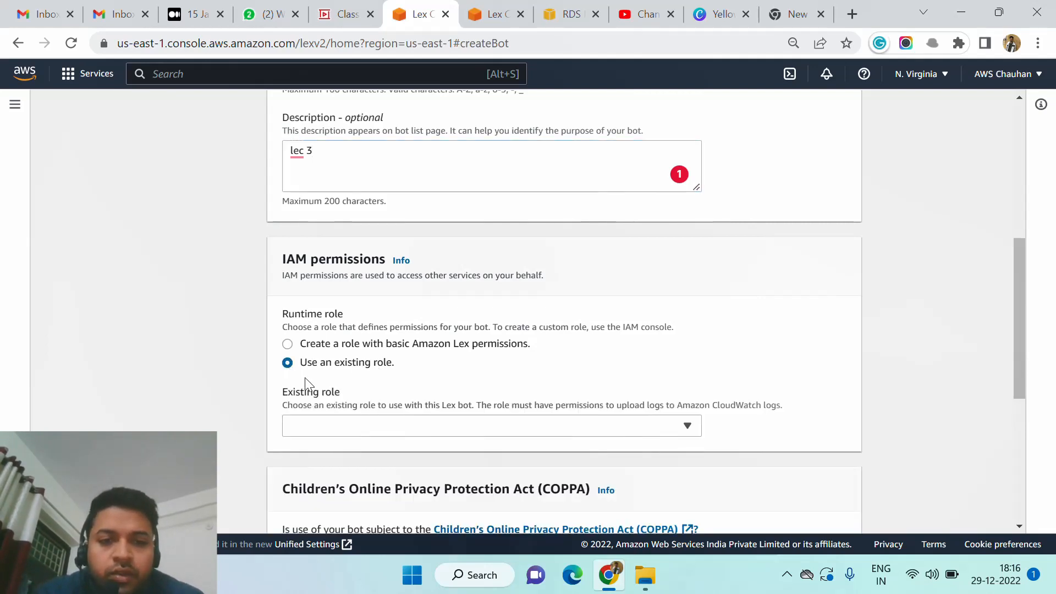
click(358, 425)
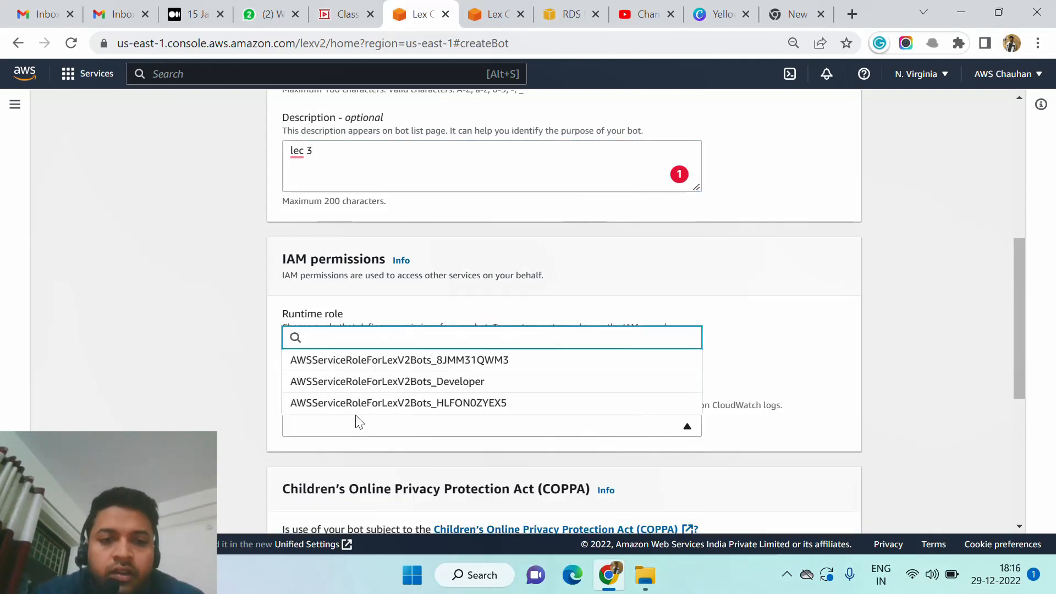
click(432, 307)
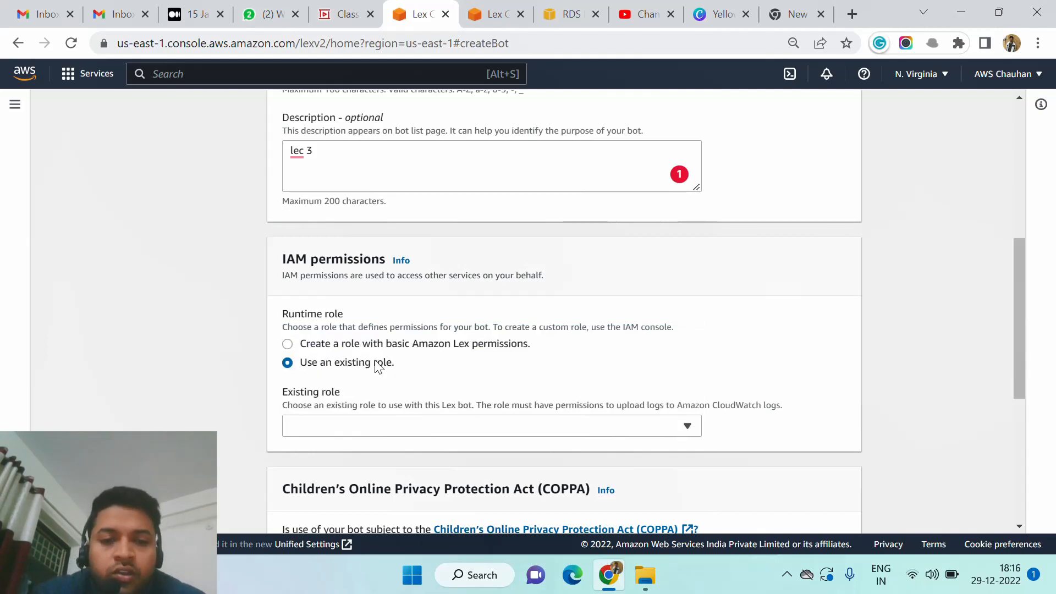
click(288, 346)
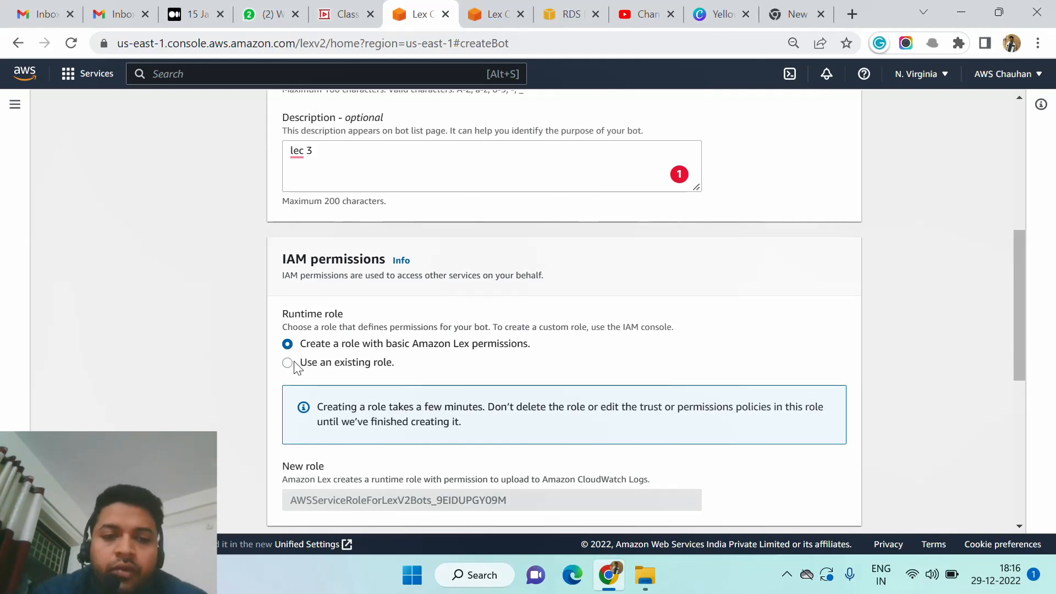
click(287, 363)
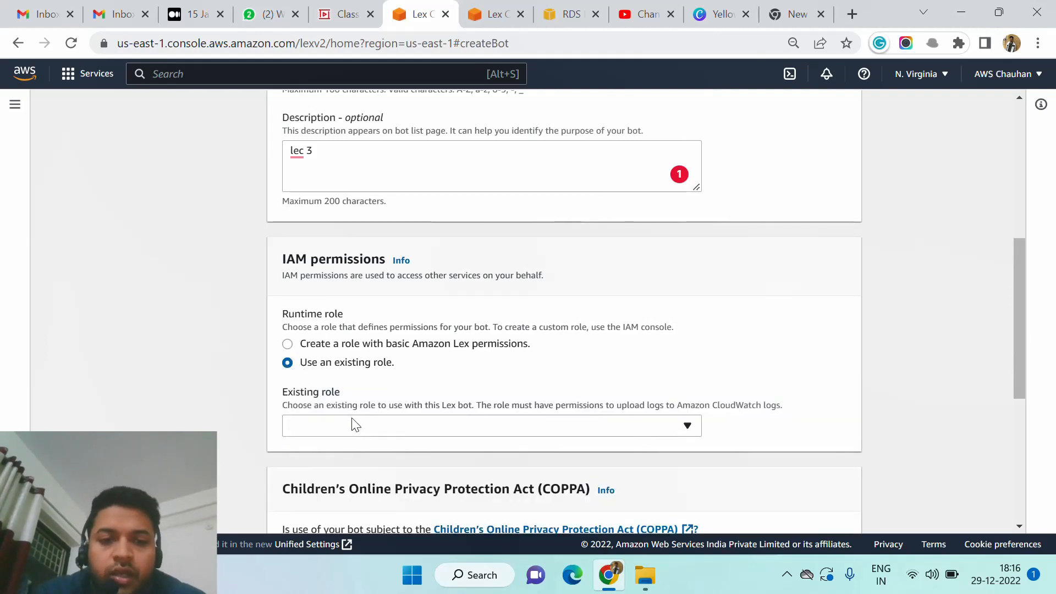
click(361, 428)
click(366, 382)
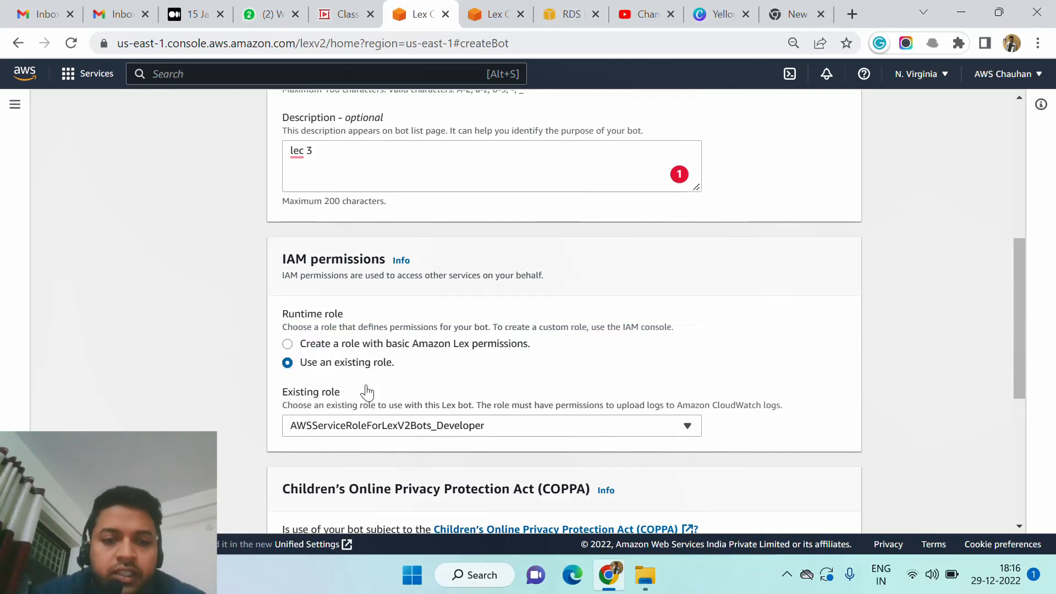
Answer No to whether the bot is subject to the Children's Online Privacy Protection Act (COPPA).
scroll(366, 392, down, 3)
scroll(365, 390, down, 1)
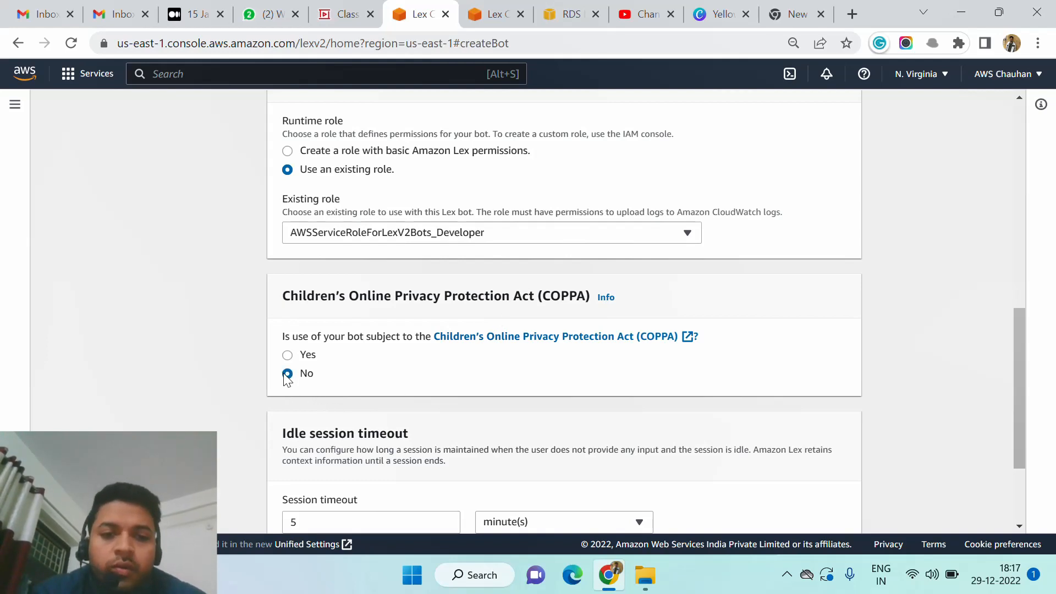
Examine the idle session timeout section and its session timeout value.
scroll(408, 397, down, 3)
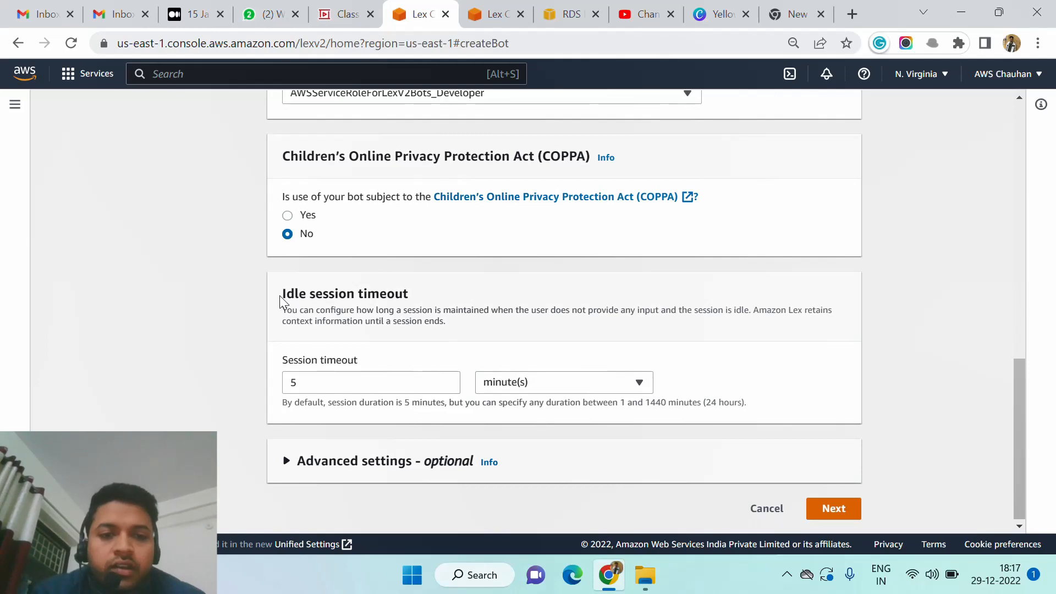
drag(279, 295, 417, 293)
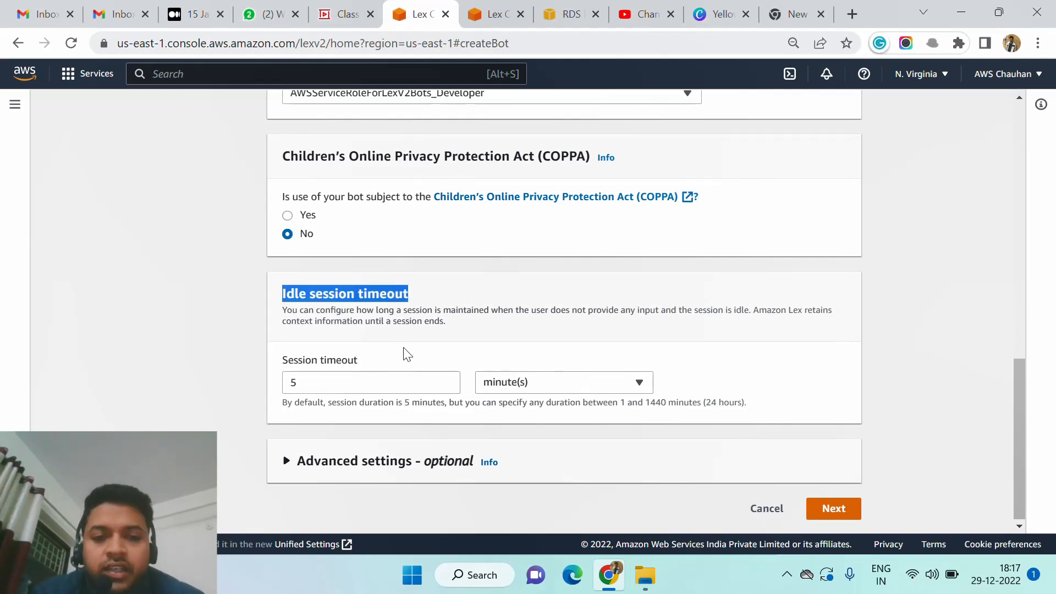
click(407, 379)
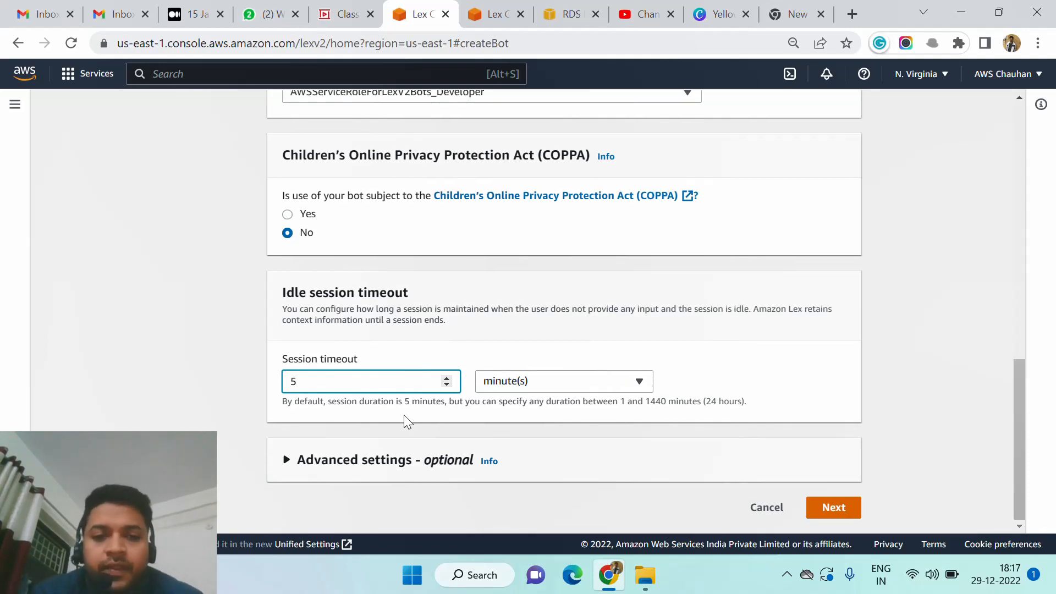
Continue to the language settings and set the bot's language to English (IN).
click(830, 515)
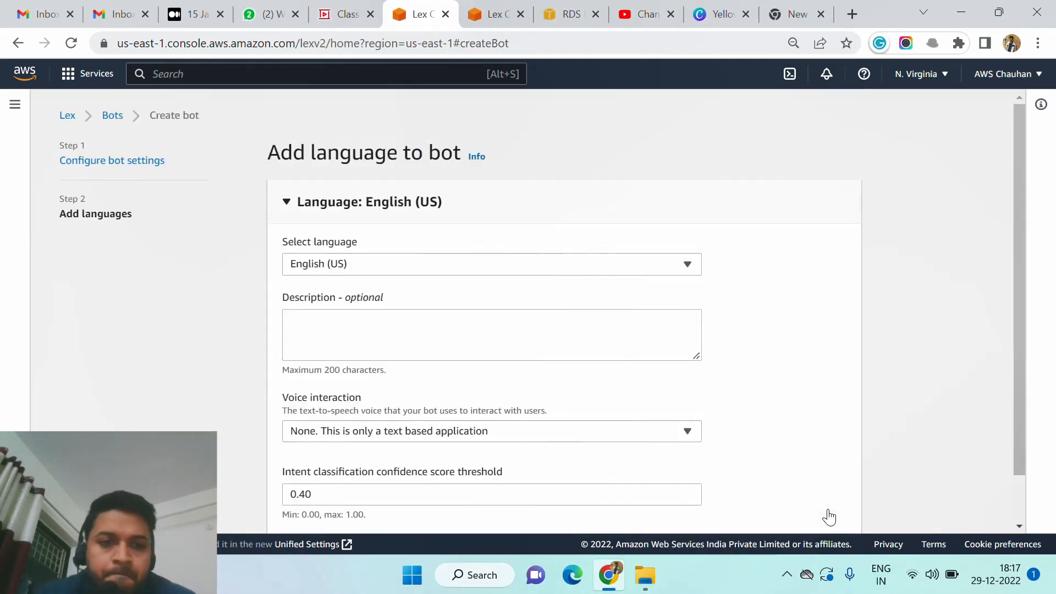
click(497, 270)
scroll(460, 452, down, 3)
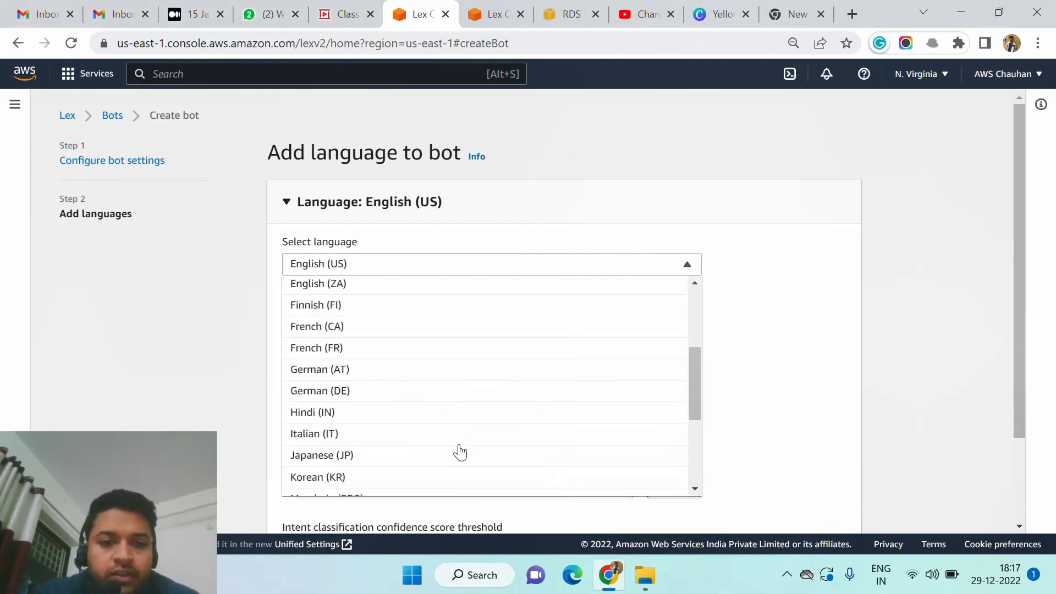
scroll(458, 451, down, 5)
scroll(458, 451, up, 9)
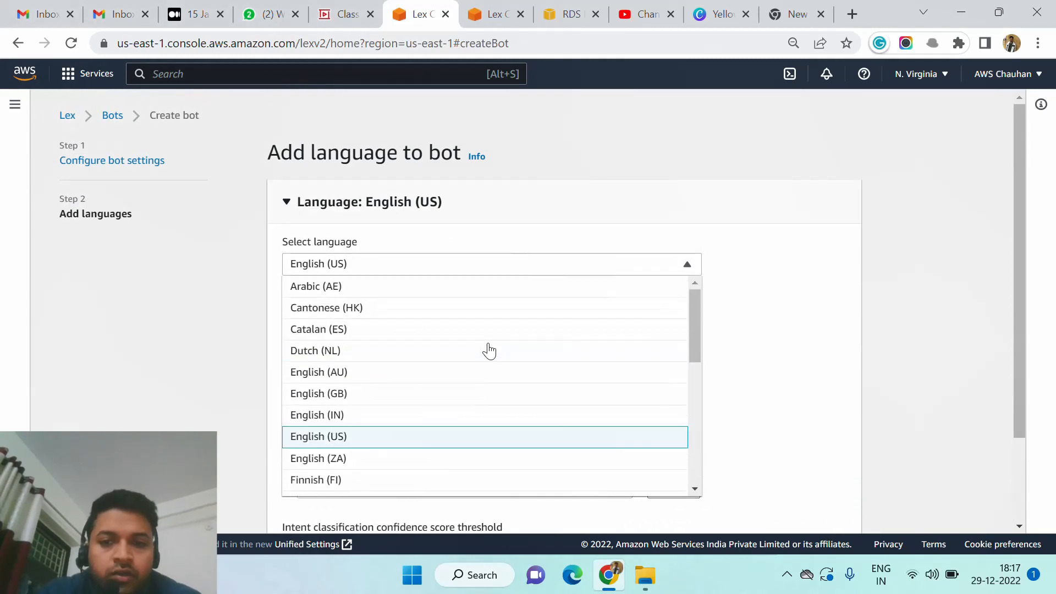
click(355, 416)
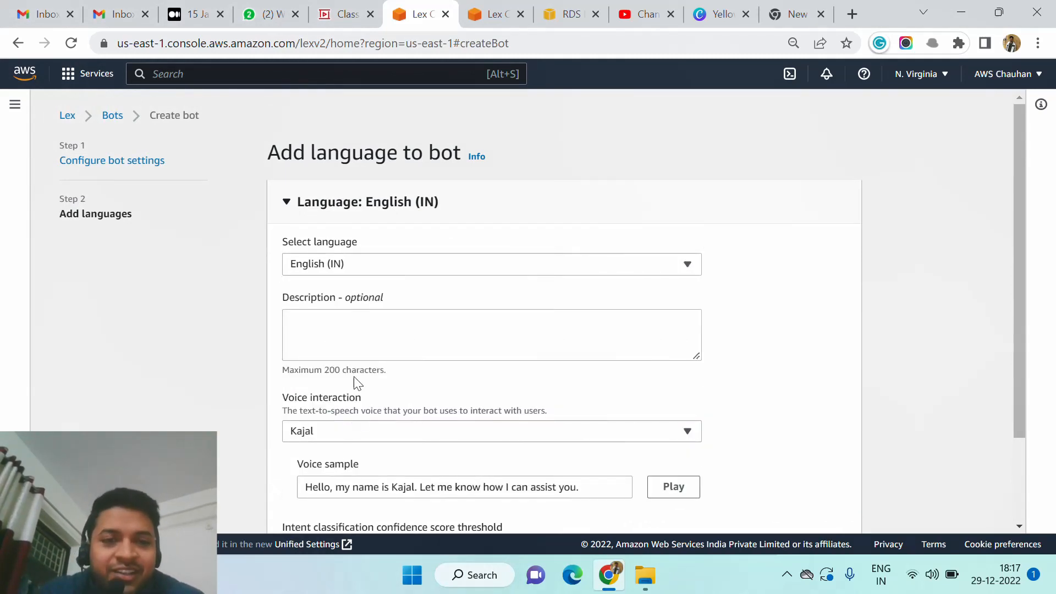
click(455, 270)
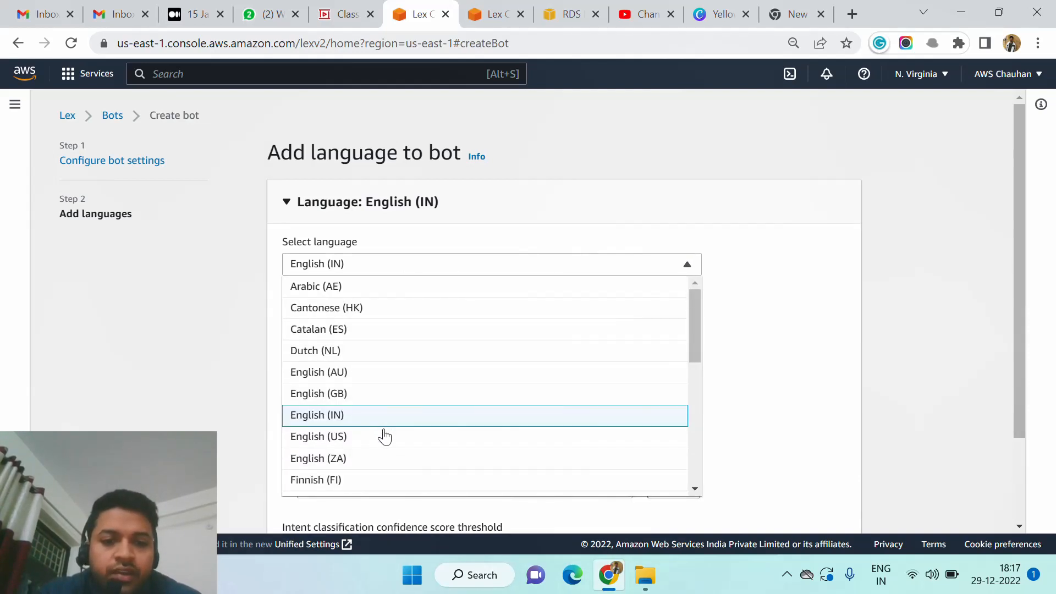
click(798, 326)
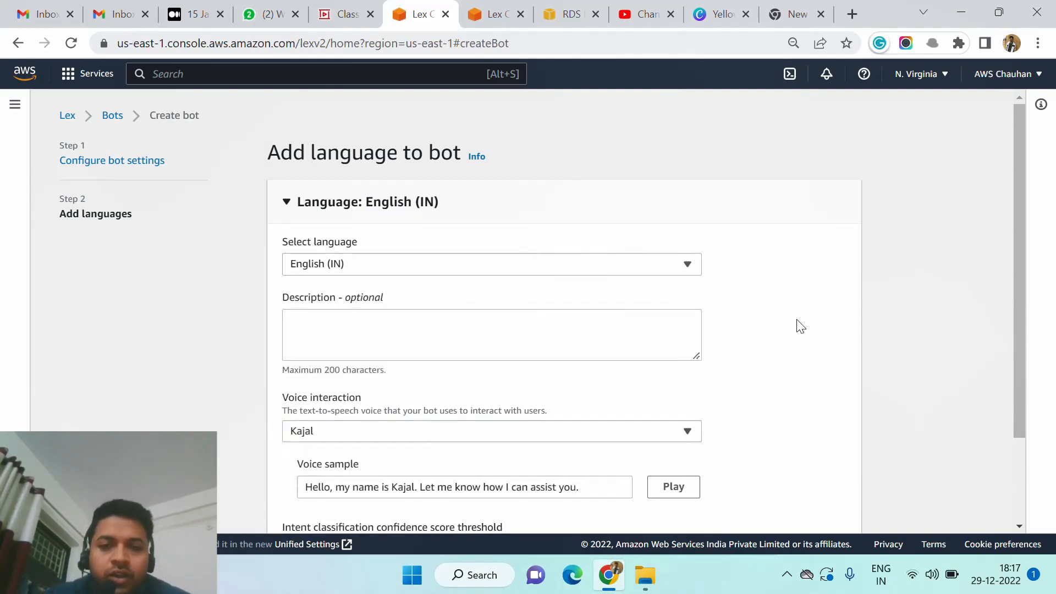
Set the English (IN) voice interaction to None, making the bot a text-based application only.
click(469, 354)
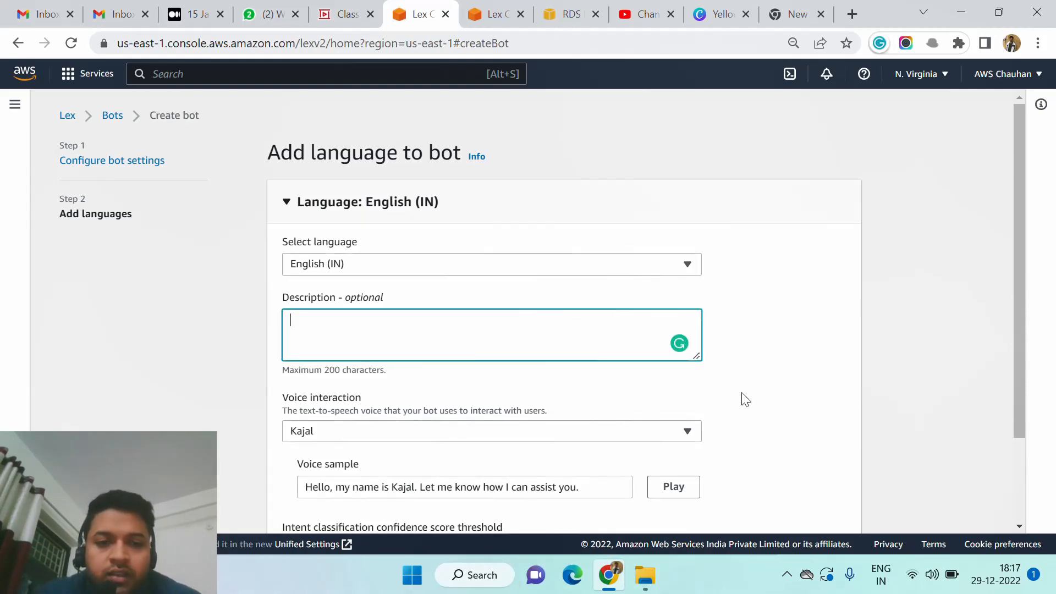
click(750, 374)
scroll(750, 375, down, 2)
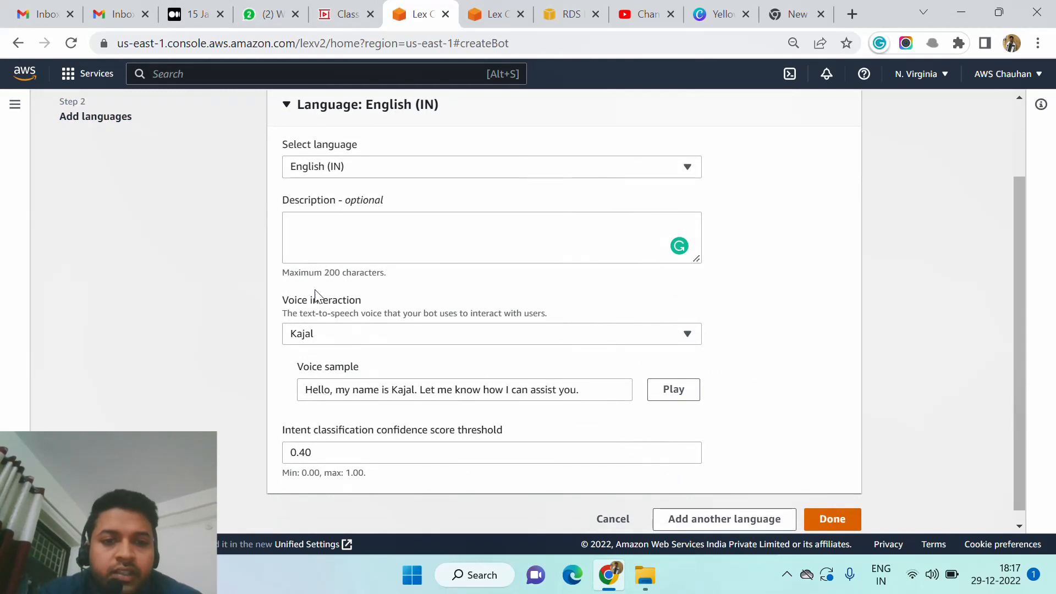
click(402, 335)
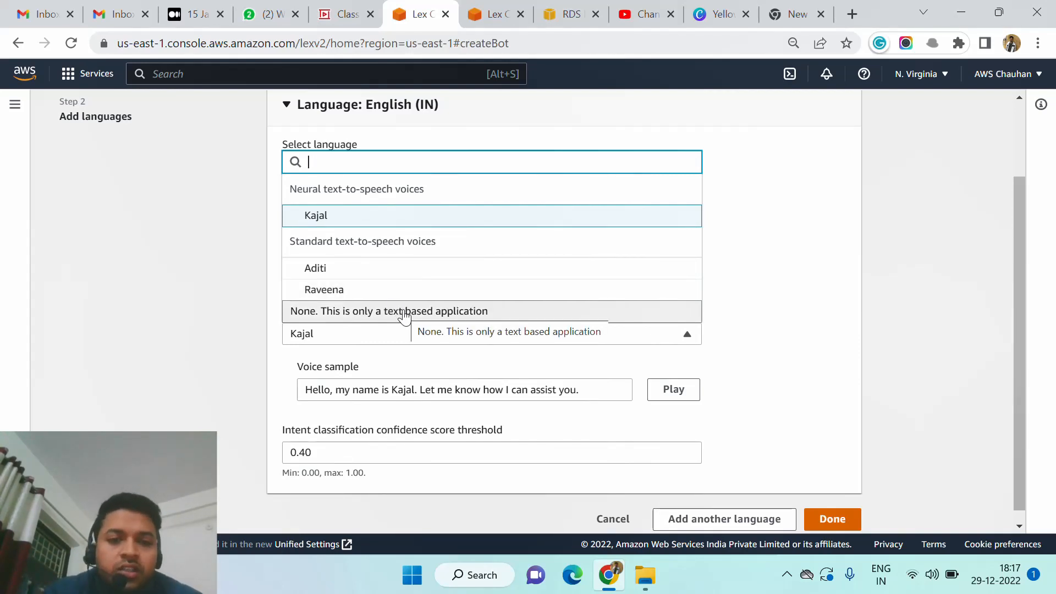
click(404, 311)
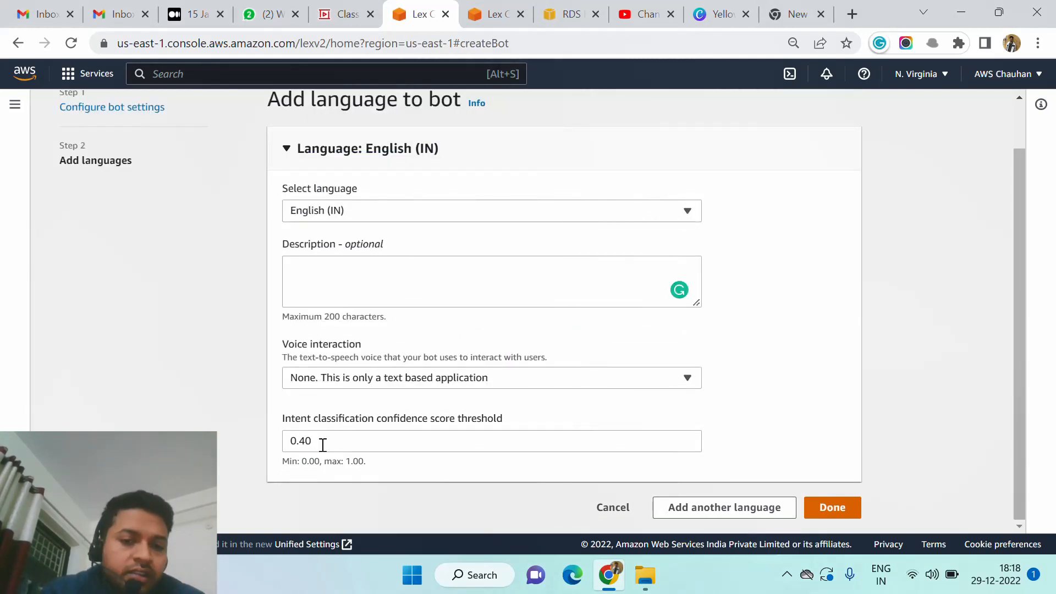
Finish the language setup with the 0.40 intent classification confidence score threshold and create the bot.
drag(293, 442, 315, 441)
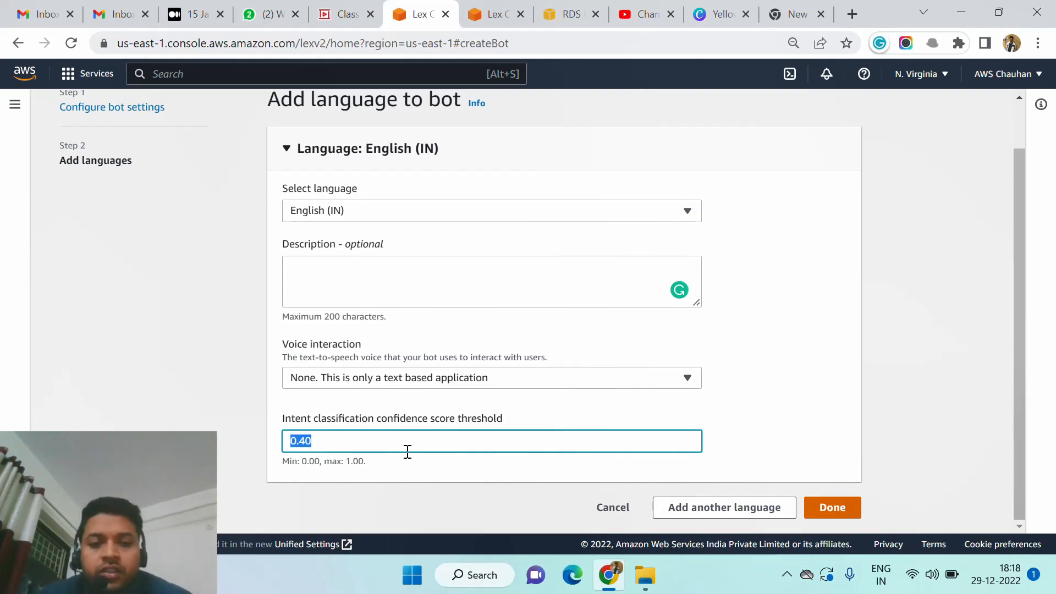
click(490, 479)
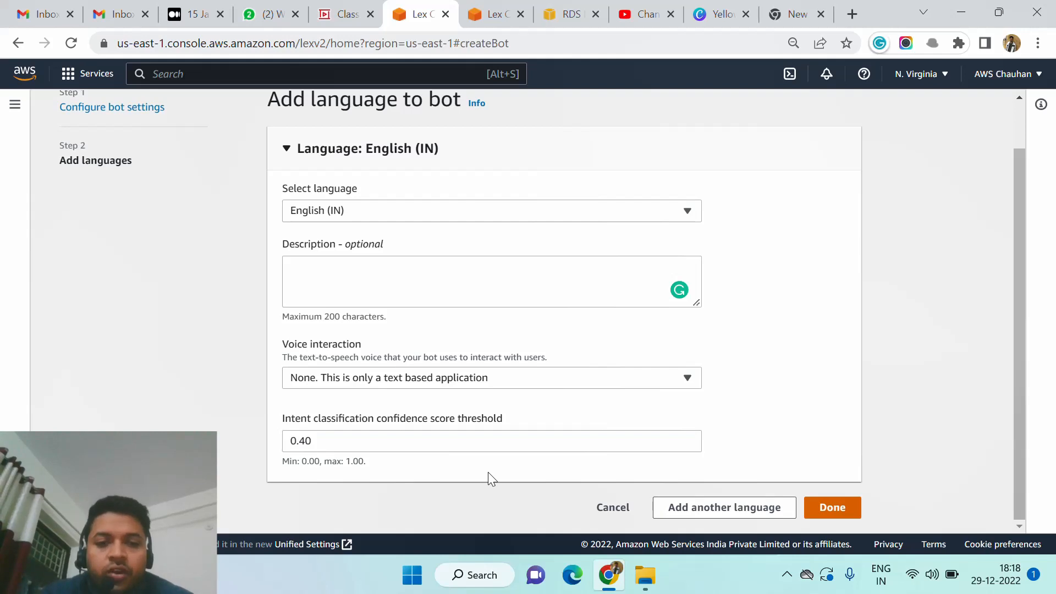
click(375, 441)
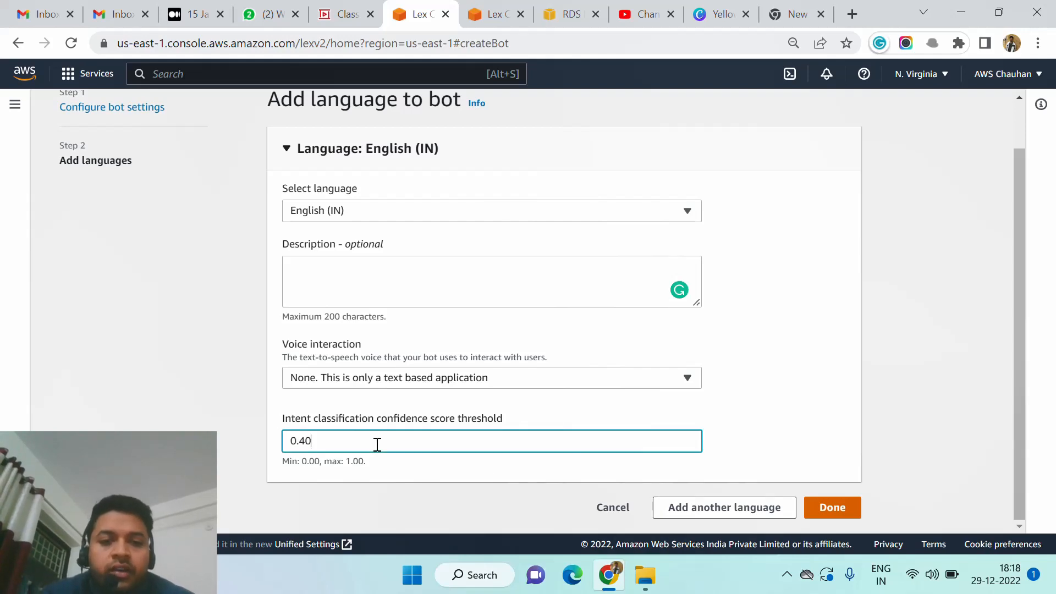
click(826, 513)
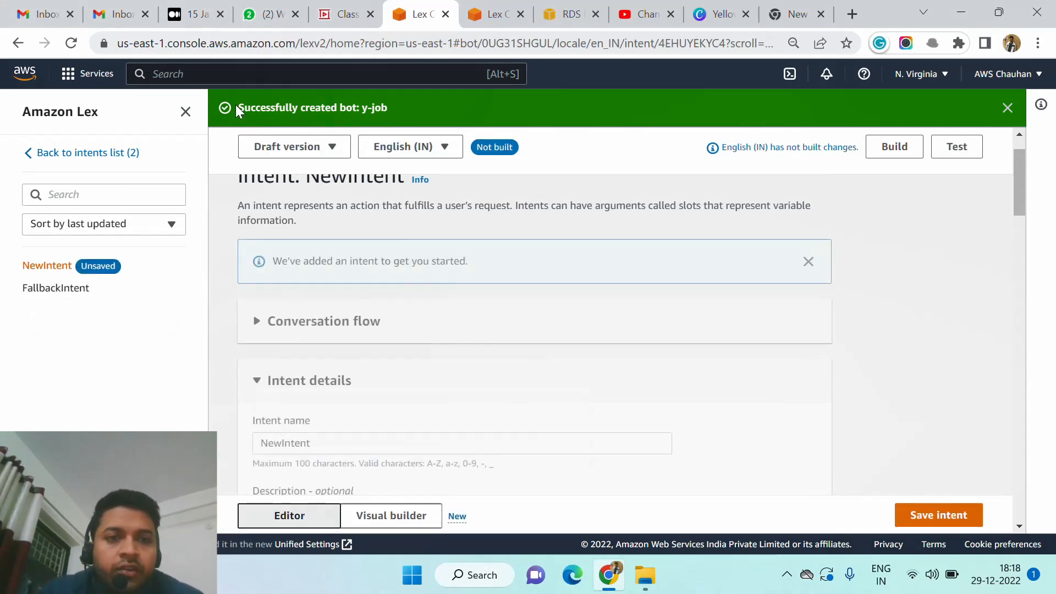
drag(236, 105, 400, 106)
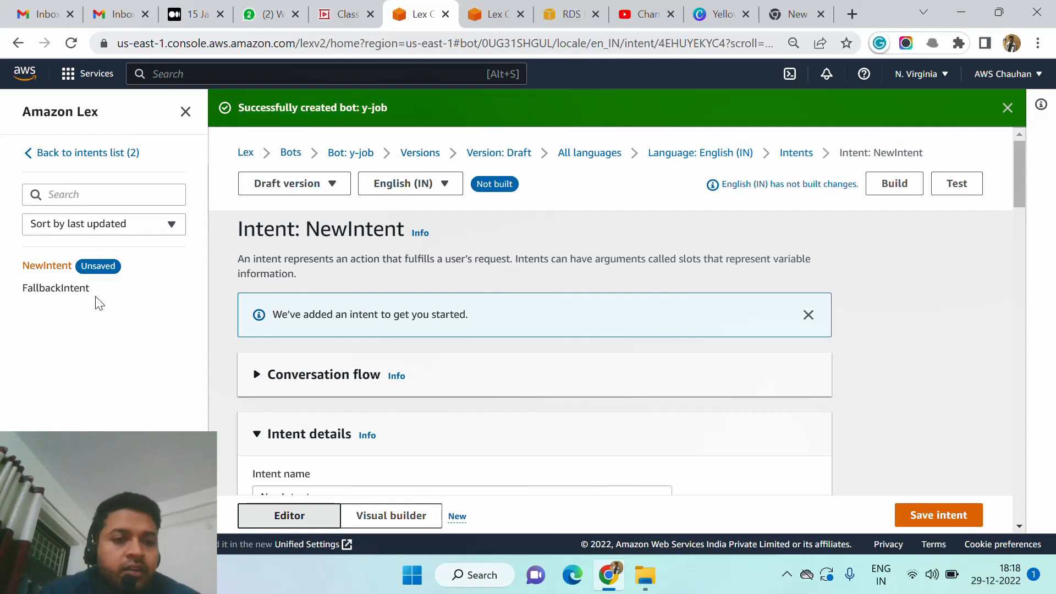
drag(97, 302, 21, 274)
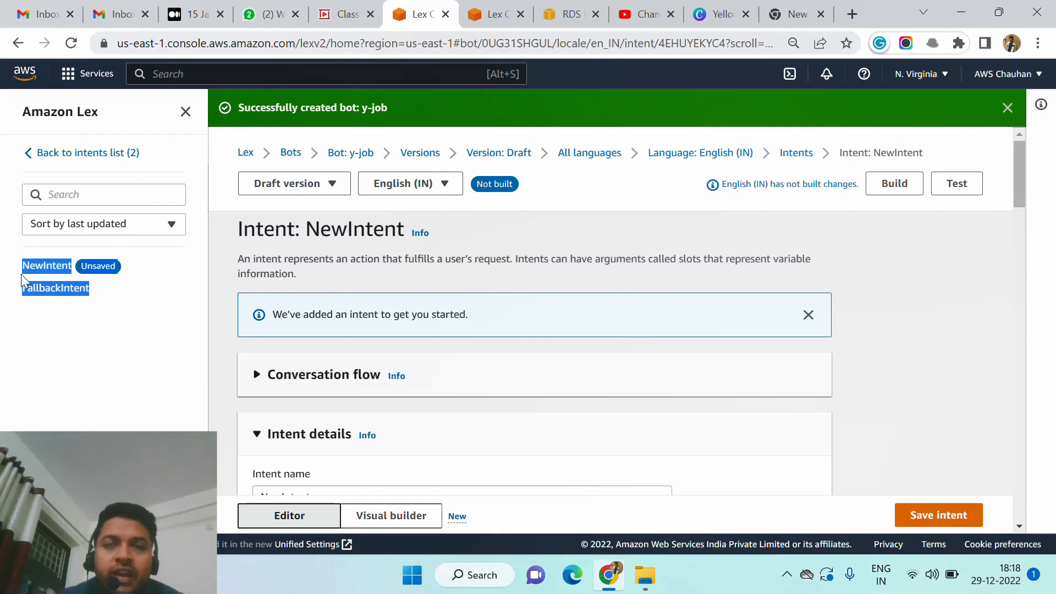
click(84, 308)
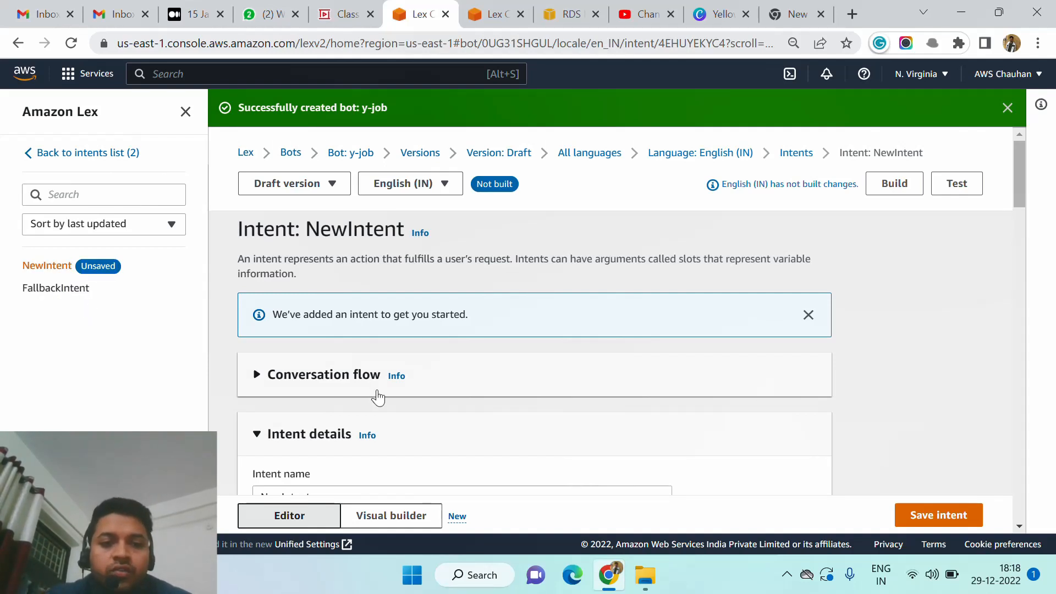
Rename the automatically added NewIntent to "first" in its intent details and save the intent.
scroll(378, 396, down, 3)
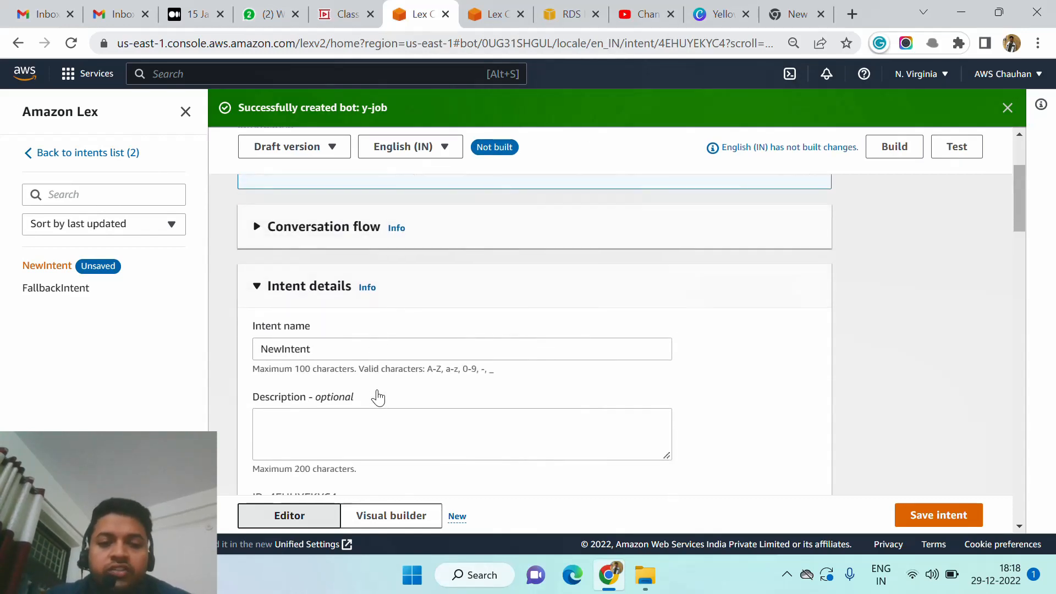
double_click(329, 353)
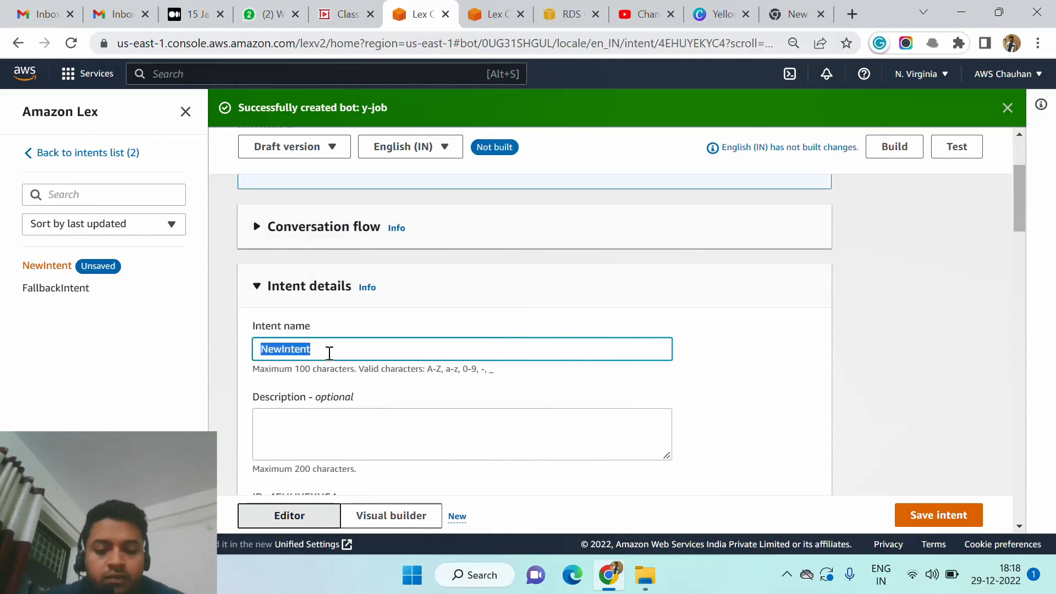
text(firsr)
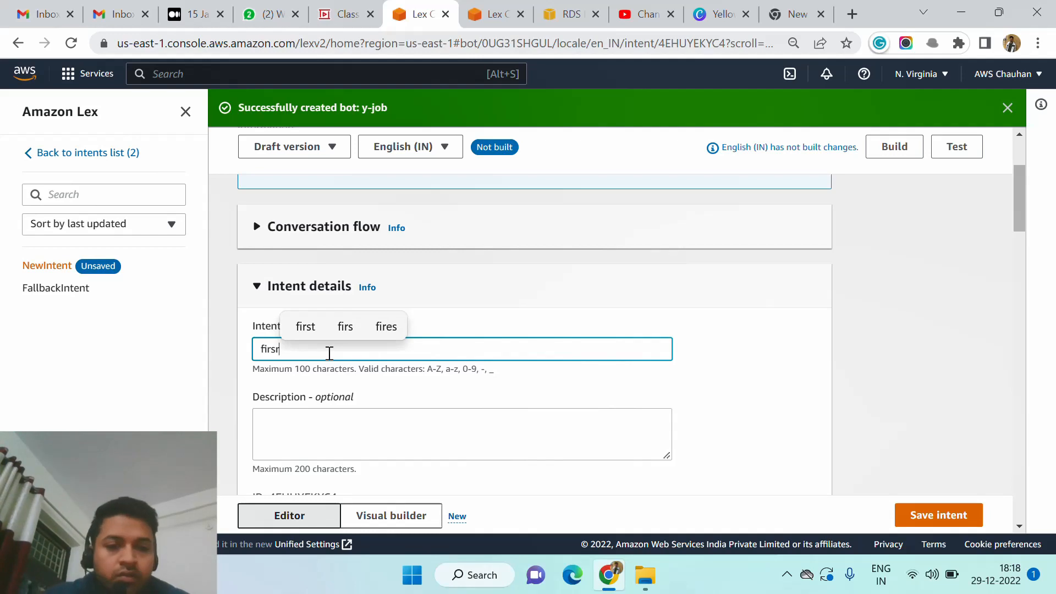
key(BackSpace)
key(BackSpace)
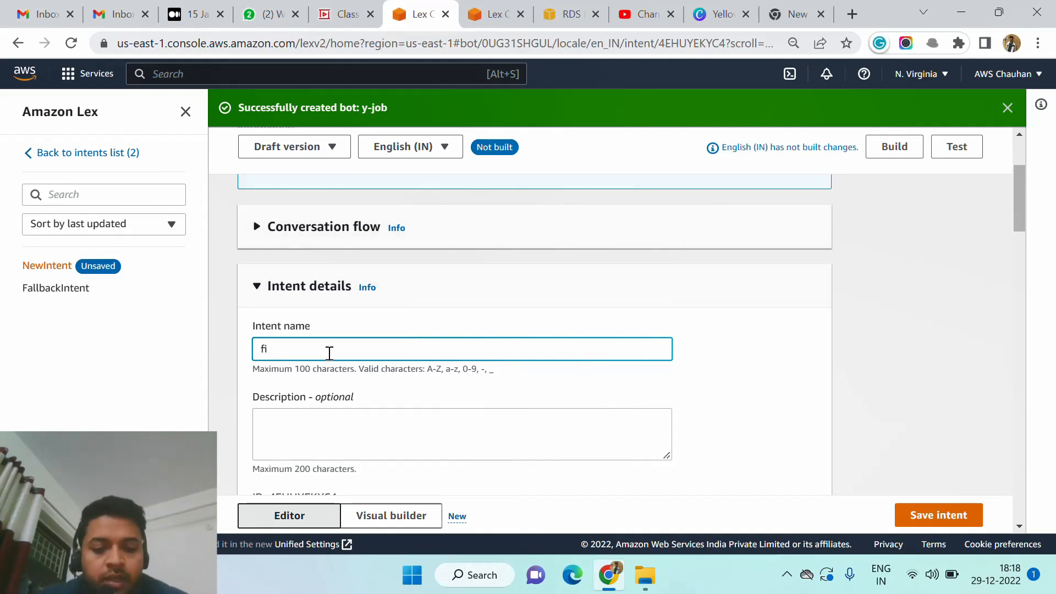
text(rst)
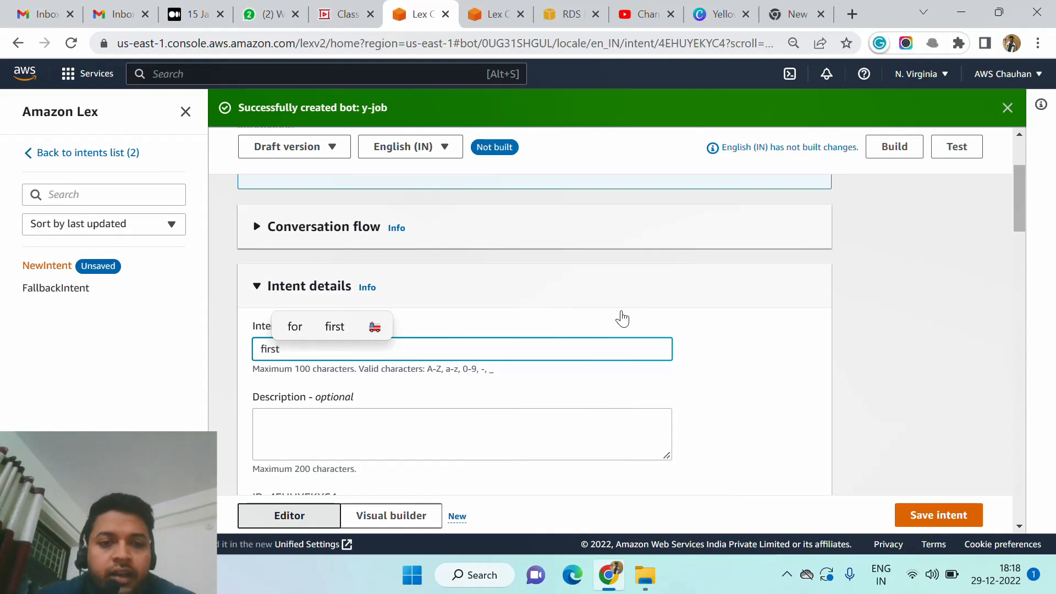
click(721, 343)
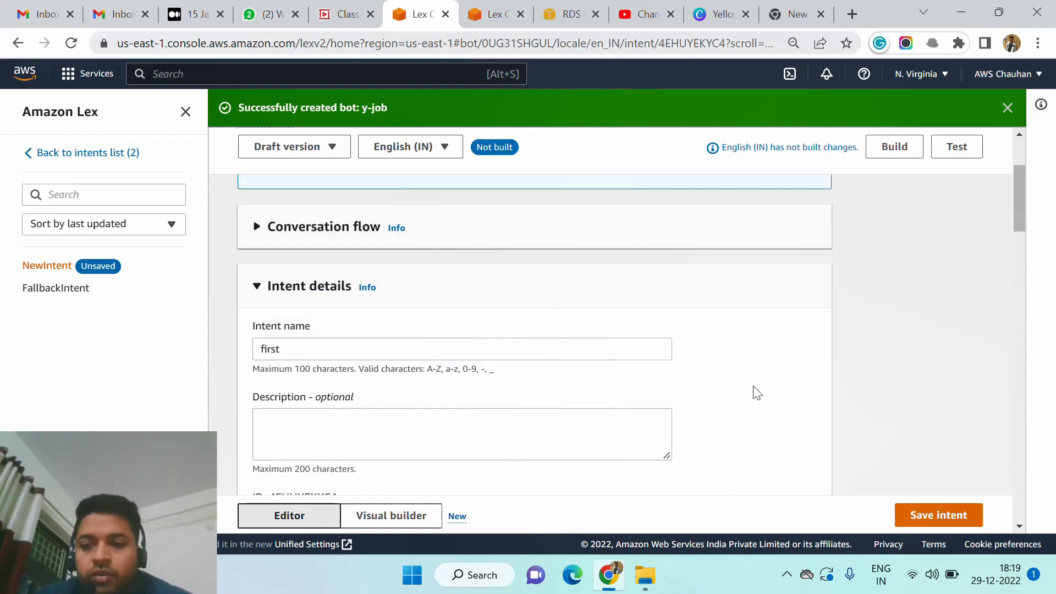
click(914, 517)
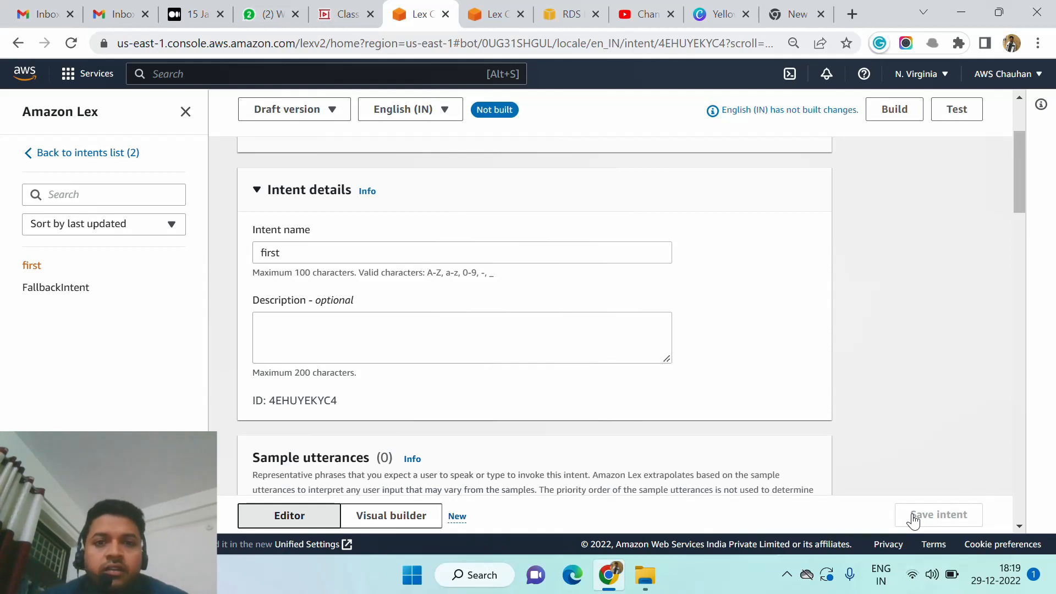
Return to the list of bots and check the y-job entry and its description.
scroll(894, 404, up, 1)
scroll(894, 404, down, 2)
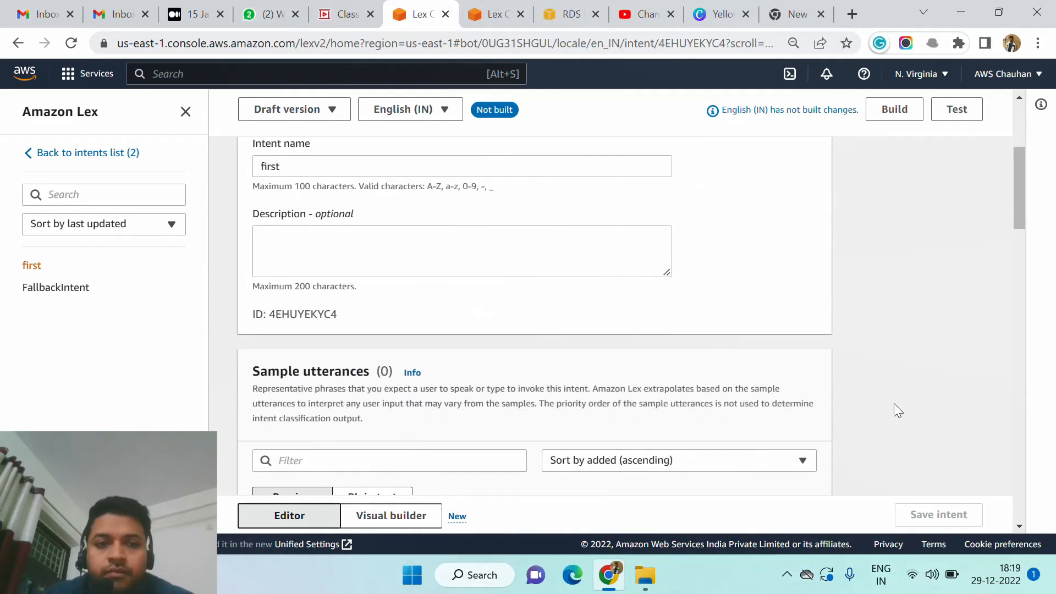
scroll(895, 405, up, 2)
scroll(895, 404, down, 1)
scroll(895, 405, up, 3)
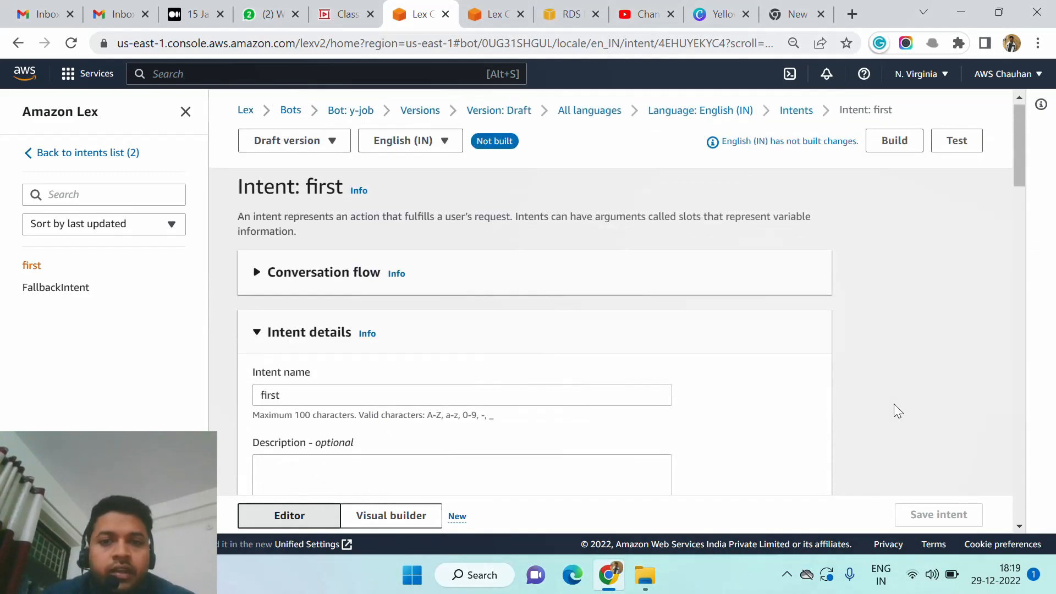
click(290, 115)
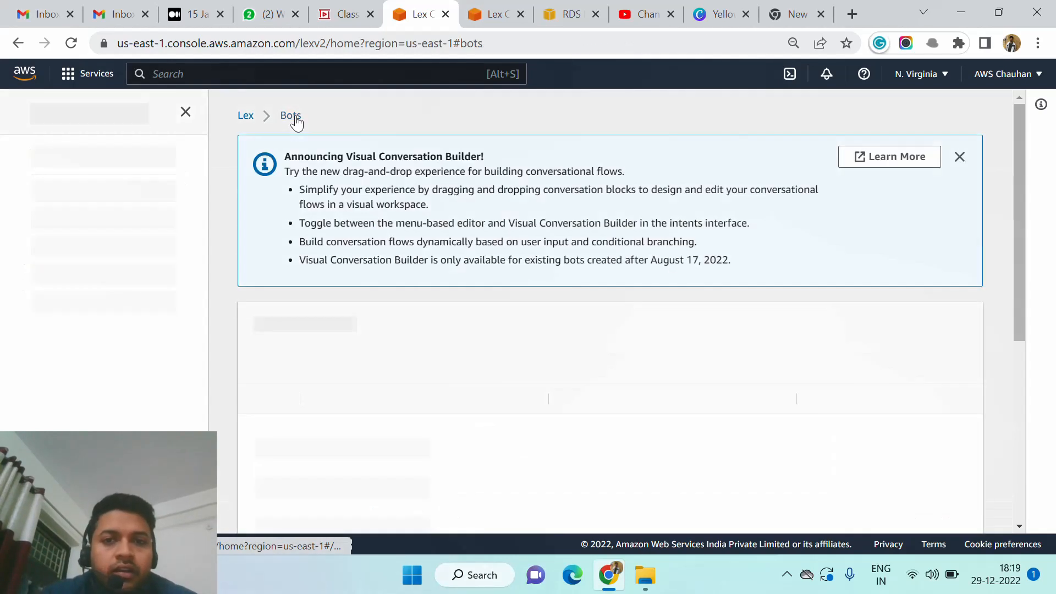
scroll(486, 316, down, 2)
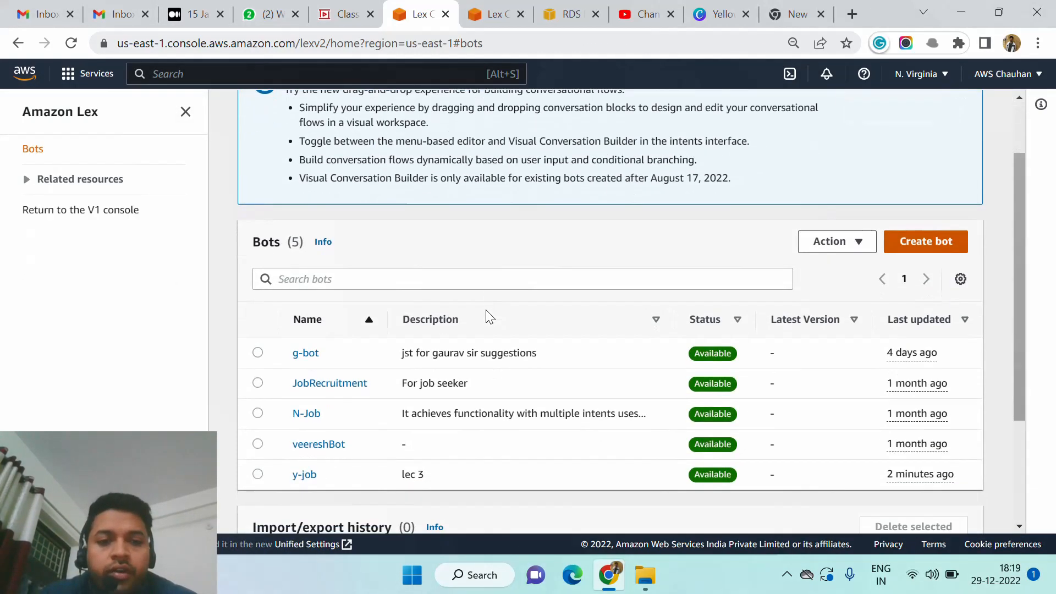
scroll(486, 311, down, 1)
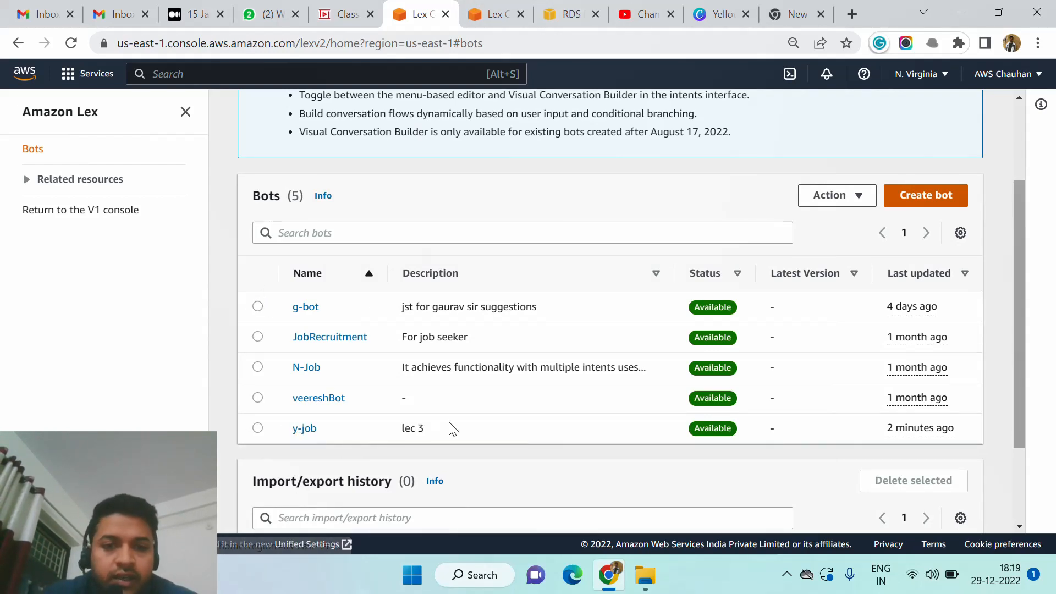
drag(436, 433, 398, 430)
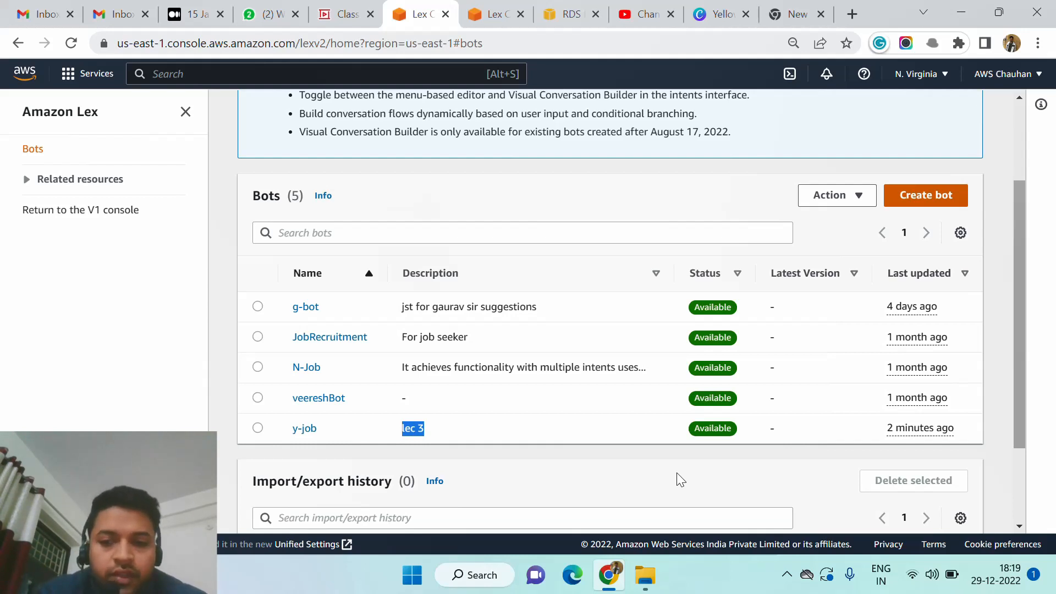
click(787, 575)
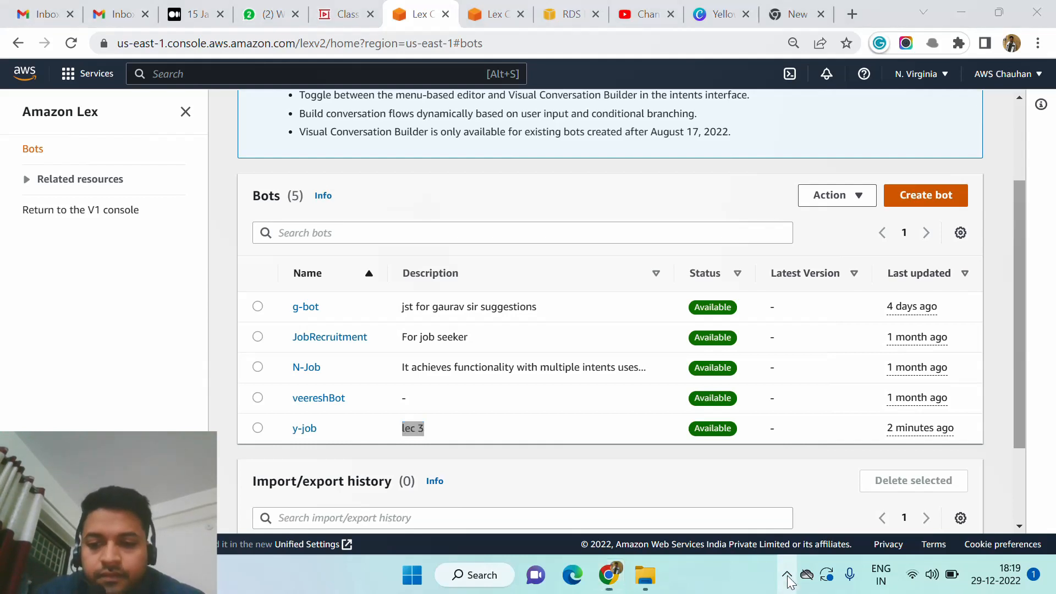